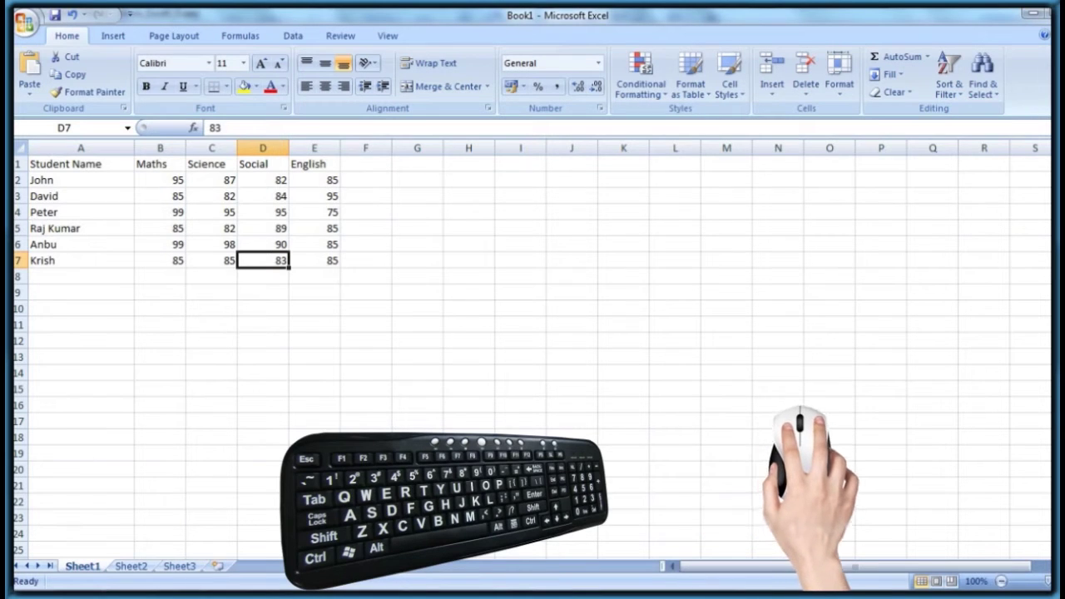
# - Insert an empty row above row 3 of the student marks table
pyautogui.click(19, 195)
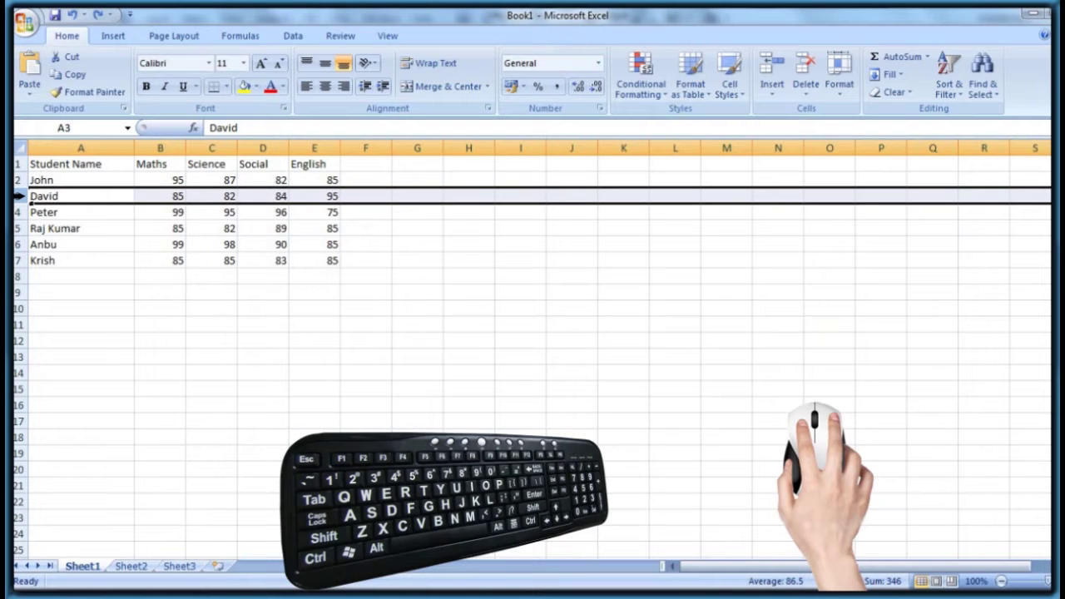
pyautogui.rightClick(18, 180)
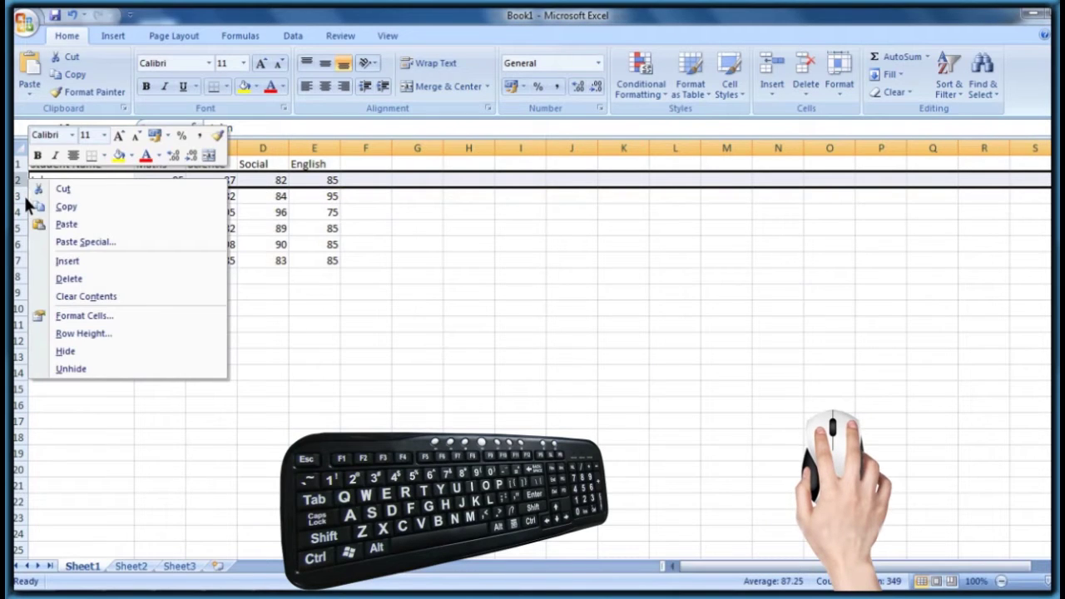
pyautogui.click(70, 262)
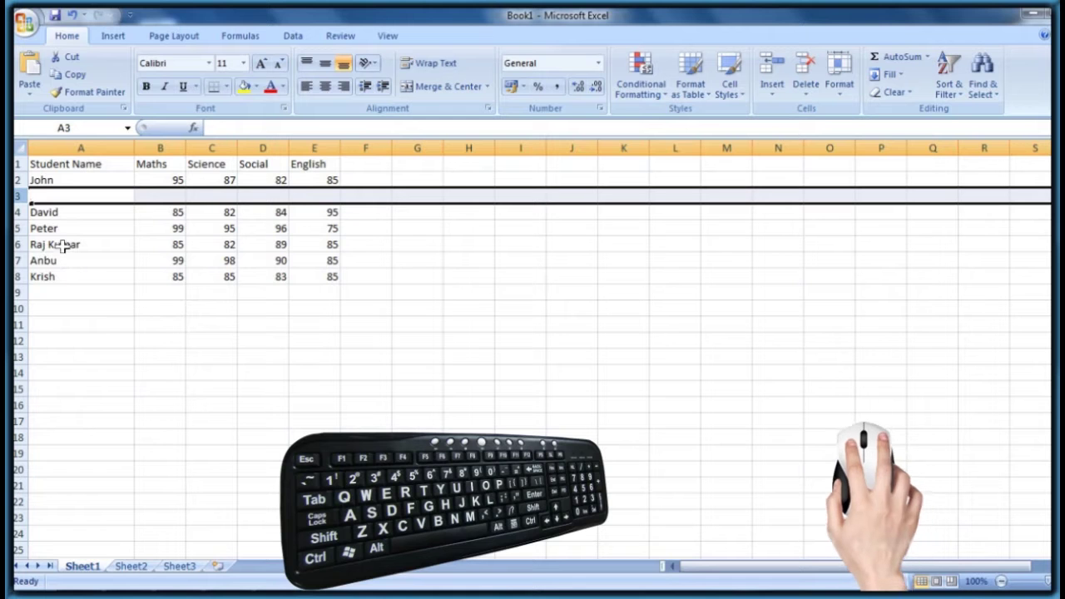
# - Fill row 3 with a student's name and the marks 85, 85, 65 and 95
pyautogui.click(41, 196)
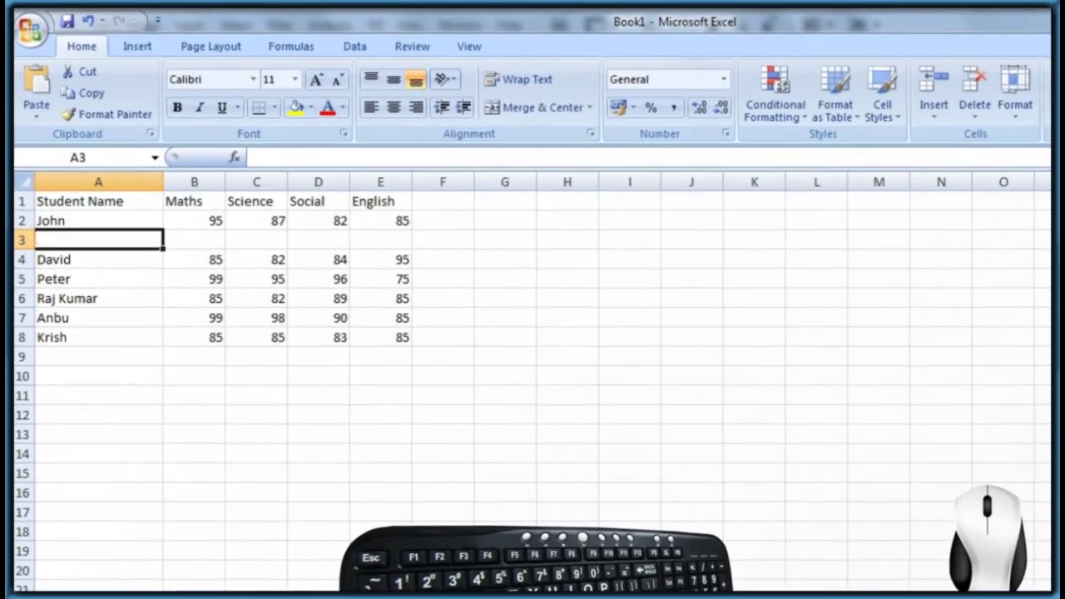
pyautogui.write('Akbar')
pyautogui.press('Tab')
pyautogui.write('85')
pyautogui.press('Tab')
pyautogui.write('85')
pyautogui.press('Tab')
pyautogui.write('65')
pyautogui.press('Tab')
pyautogui.write('95')
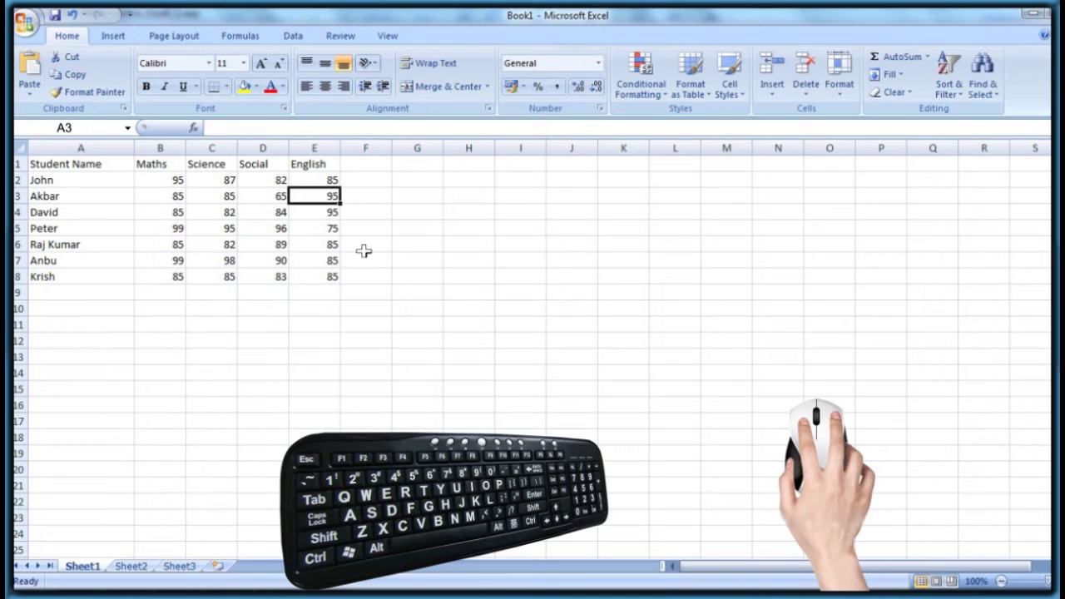
# - Insert a row above row 6 and fill it with a student's name and the marks 89, 89, 95 and 85
pyautogui.click(18, 244)
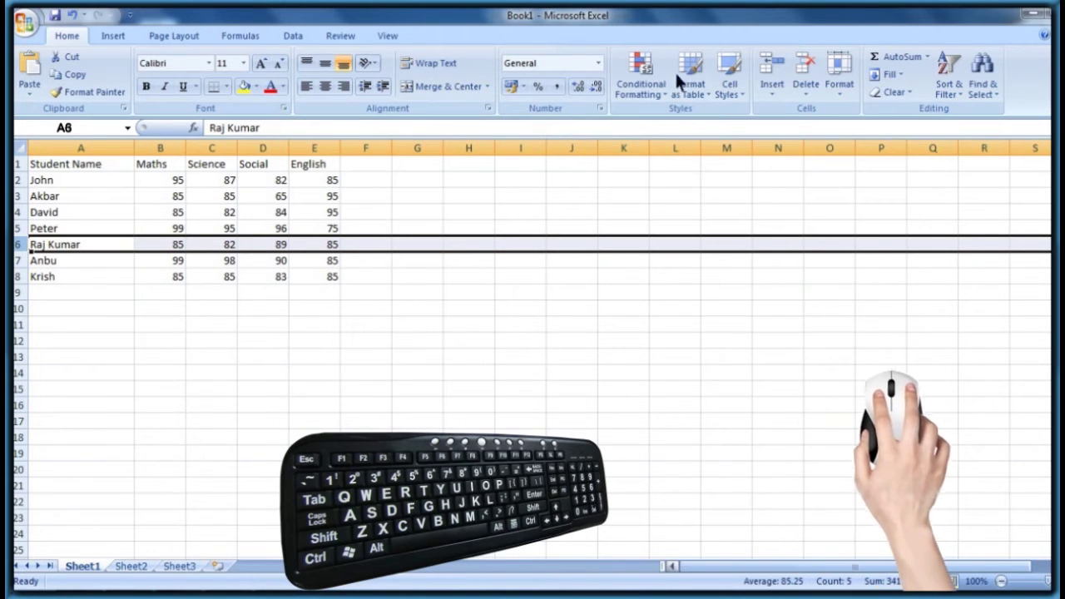
pyautogui.click(767, 65)
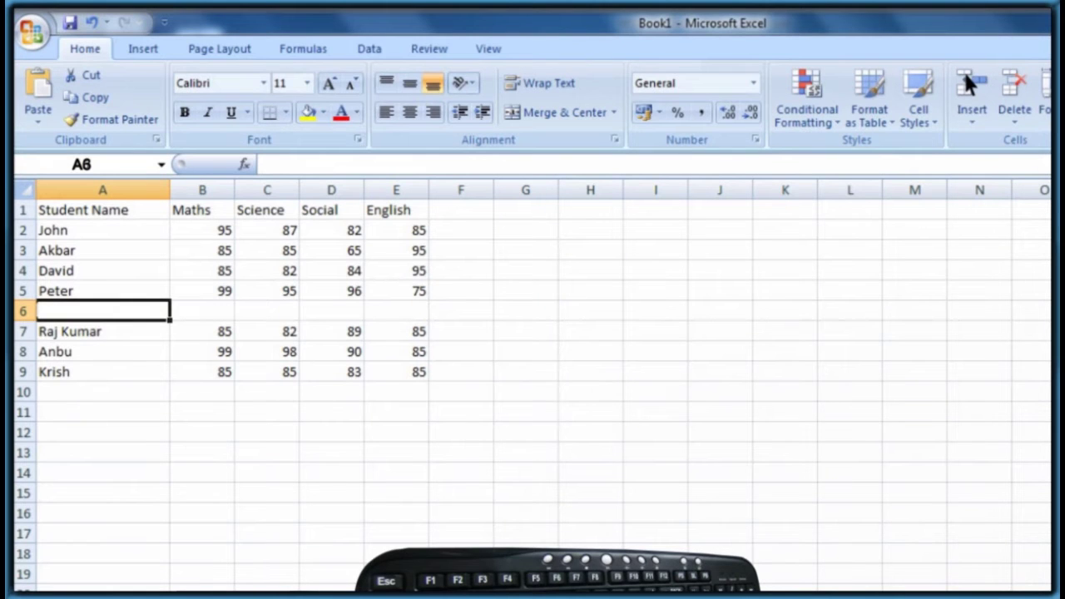
pyautogui.write('Vikram')
pyautogui.press('Tab')
pyautogui.write('89')
pyautogui.press('Tab')
pyautogui.write('89')
pyautogui.press('Tab')
pyautogui.write('95')
pyautogui.press('Tab')
pyautogui.write('85')
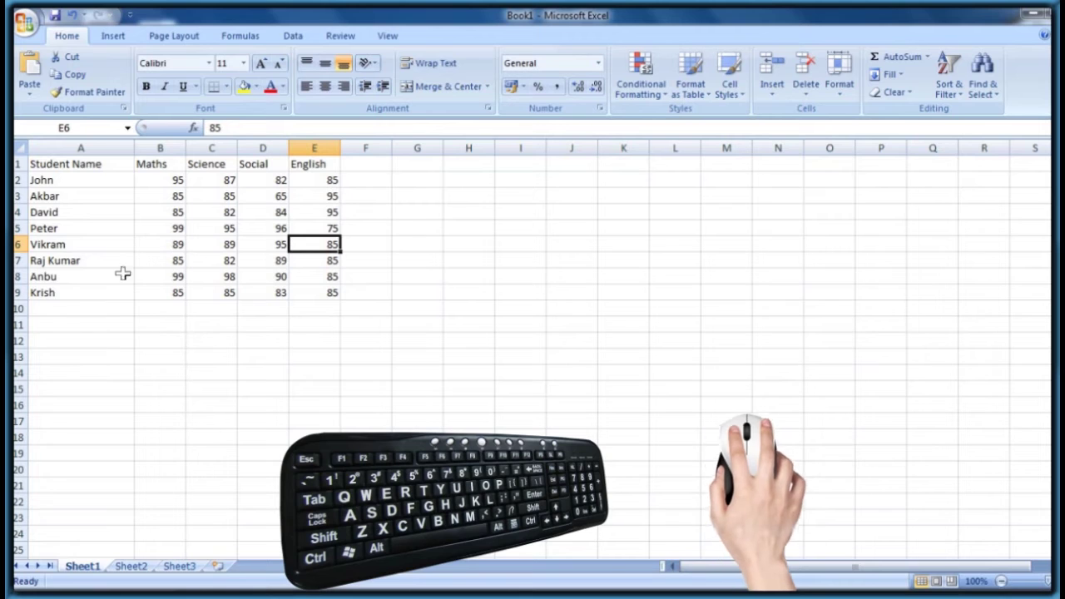
# - Insert a new column before the Social column and give it the heading GK
pyautogui.click(261, 147)
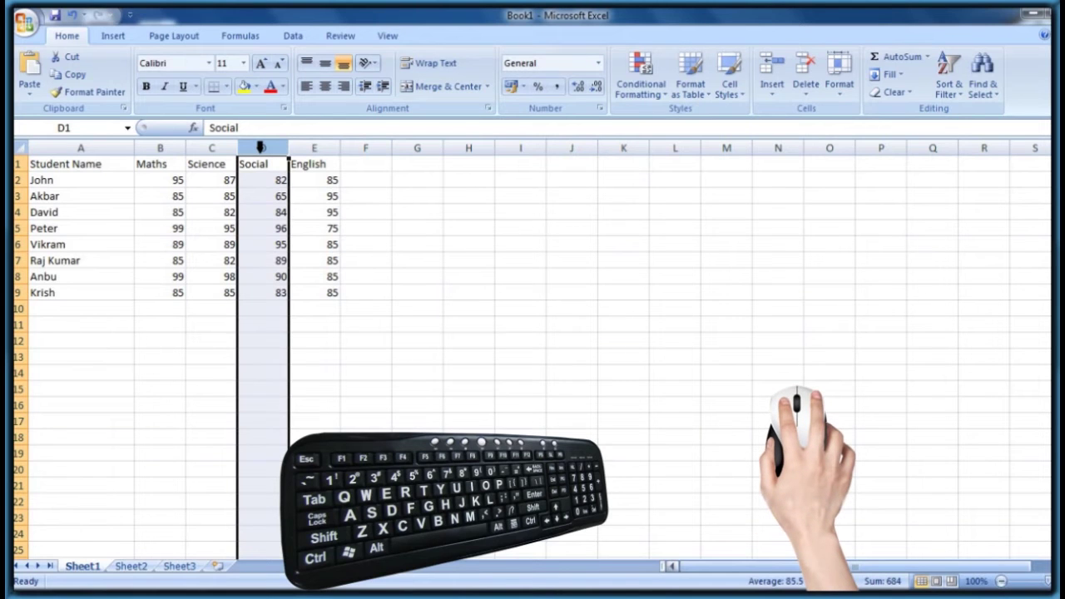
pyautogui.rightClick(260, 147)
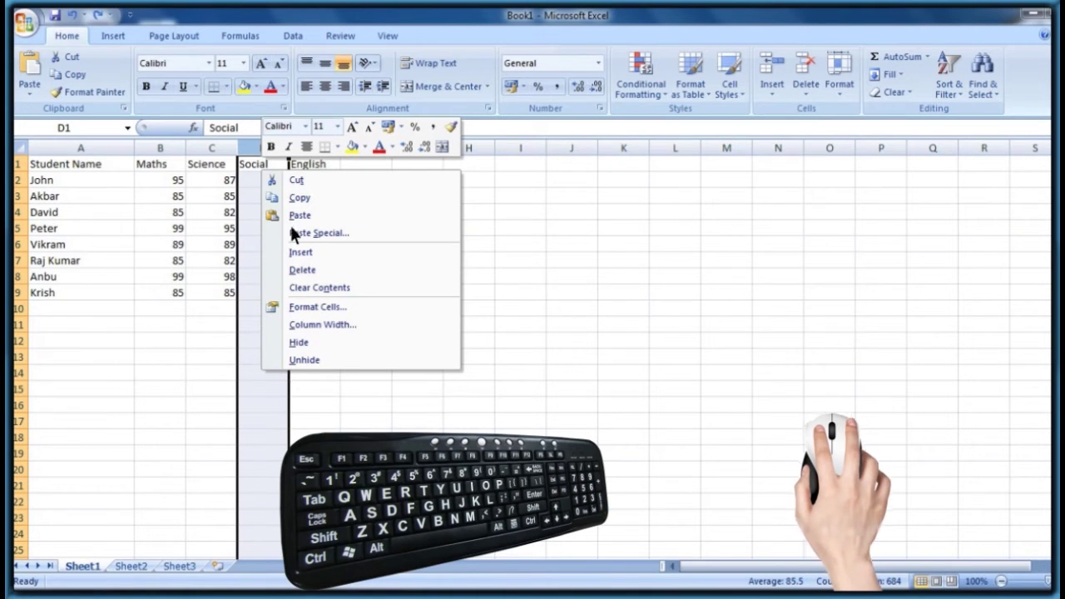
pyautogui.click(301, 254)
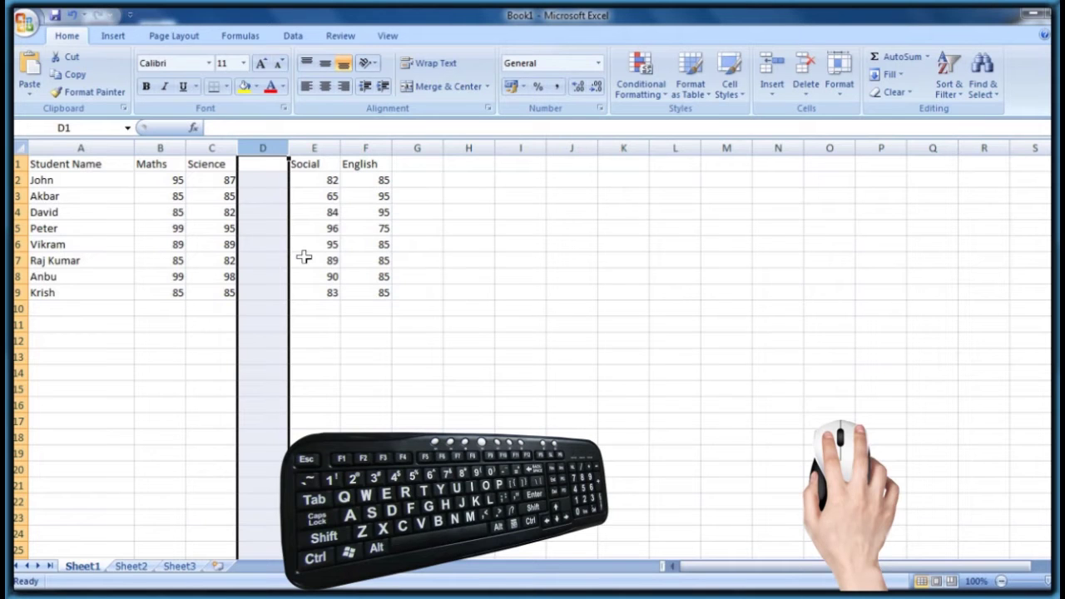
pyautogui.click(259, 164)
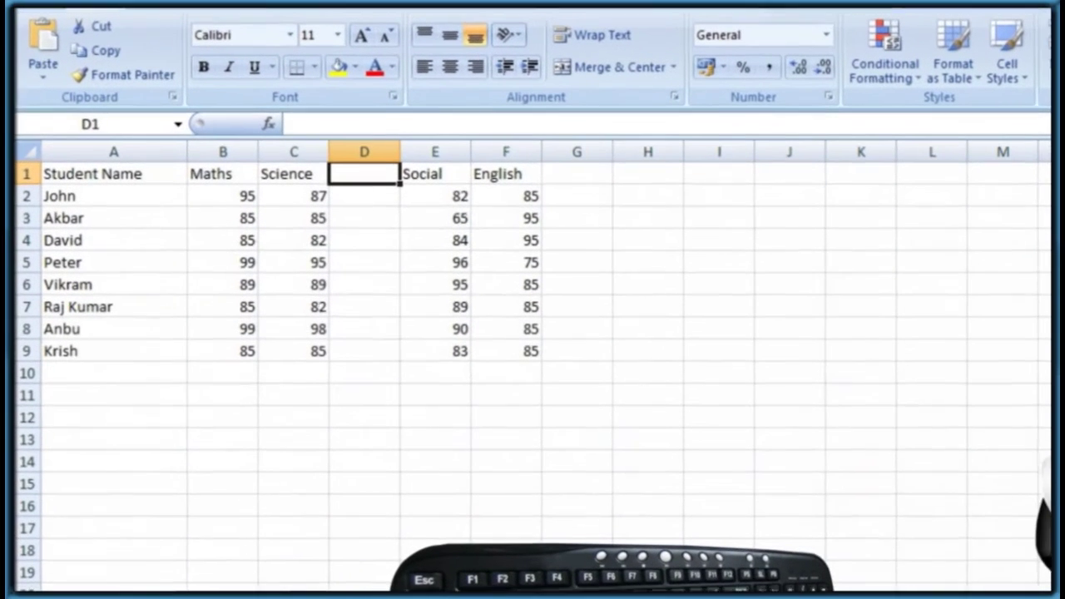
pyautogui.write('GK')
# - Enter the GK marks 91, 93, 90, 85, 87, 99, 89 and 90 in cells D2 to D9
pyautogui.press('Return')
pyautogui.write('91')
pyautogui.press('Return')
pyautogui.write('93')
pyautogui.press('Return')
pyautogui.write('90')
pyautogui.press('Return')
pyautogui.write('85')
pyautogui.press('Return')
pyautogui.write('87')
pyautogui.press('Return')
pyautogui.write('99')
pyautogui.press('Return')
pyautogui.write('89')
pyautogui.press('Return')
pyautogui.write('90')
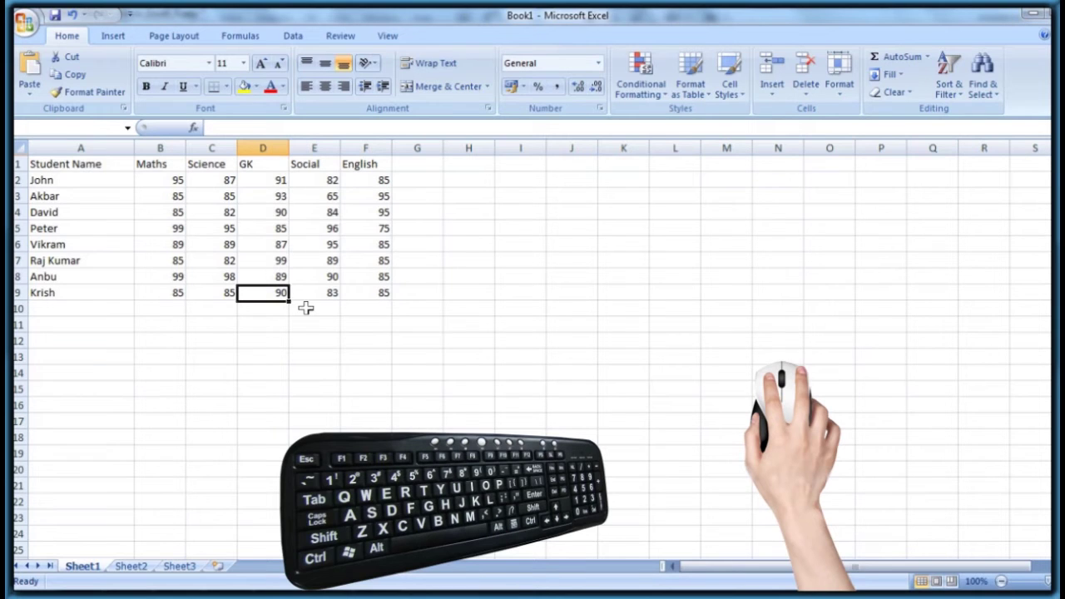
# - Insert a new column before the English column and give it the heading Drawing
pyautogui.click(360, 149)
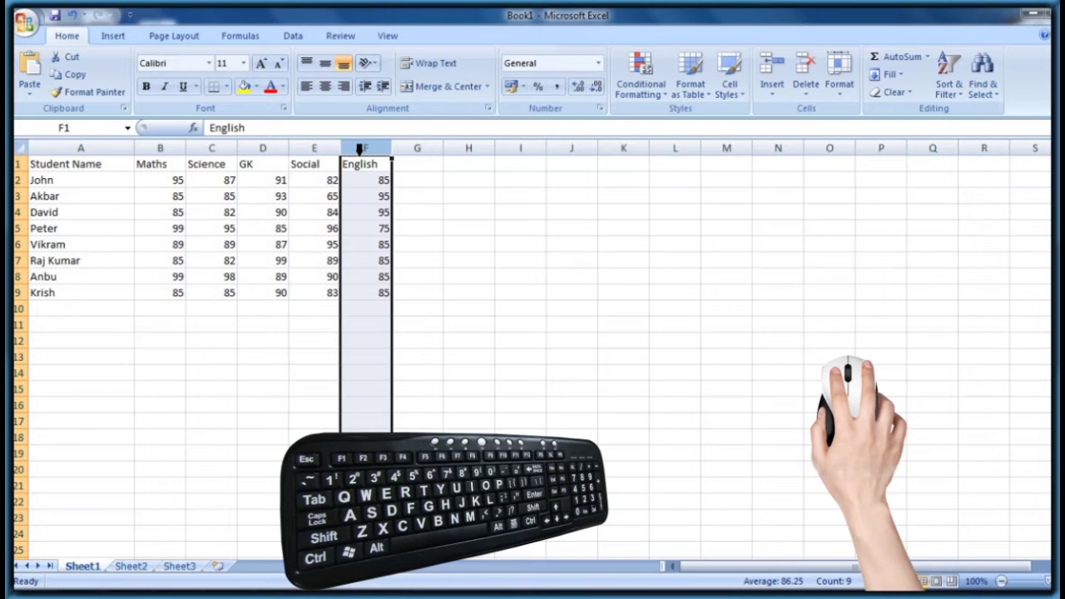
pyautogui.click(770, 63)
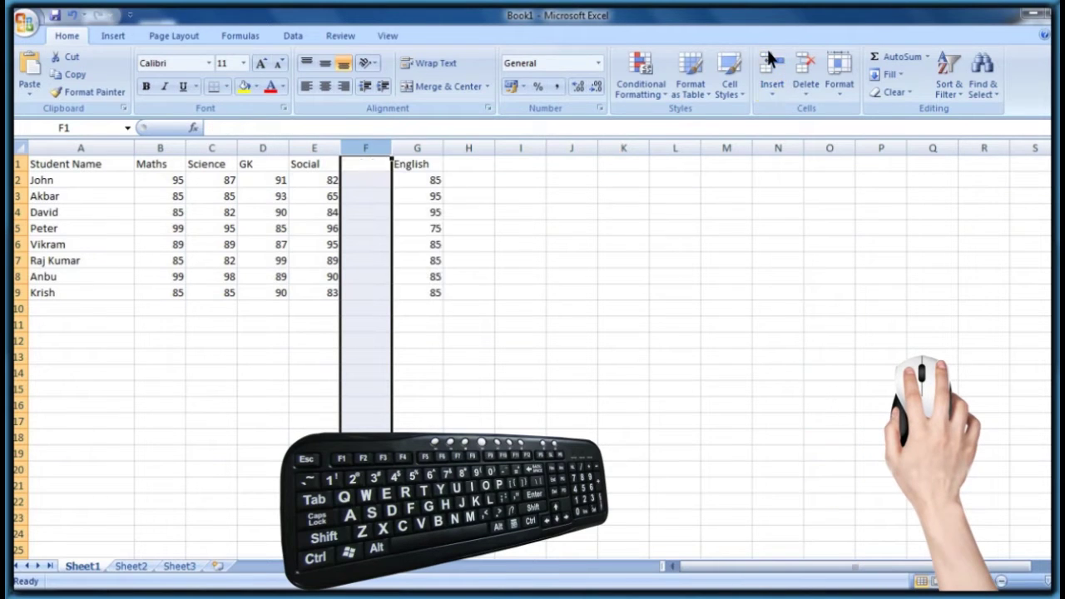
pyautogui.click(360, 164)
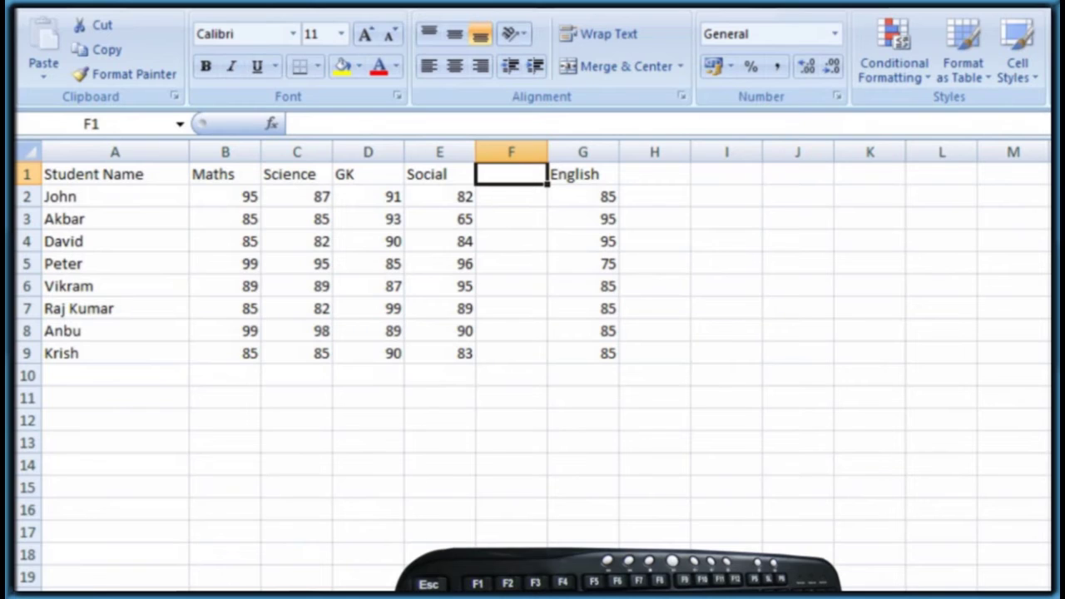
pyautogui.write('Drawing')
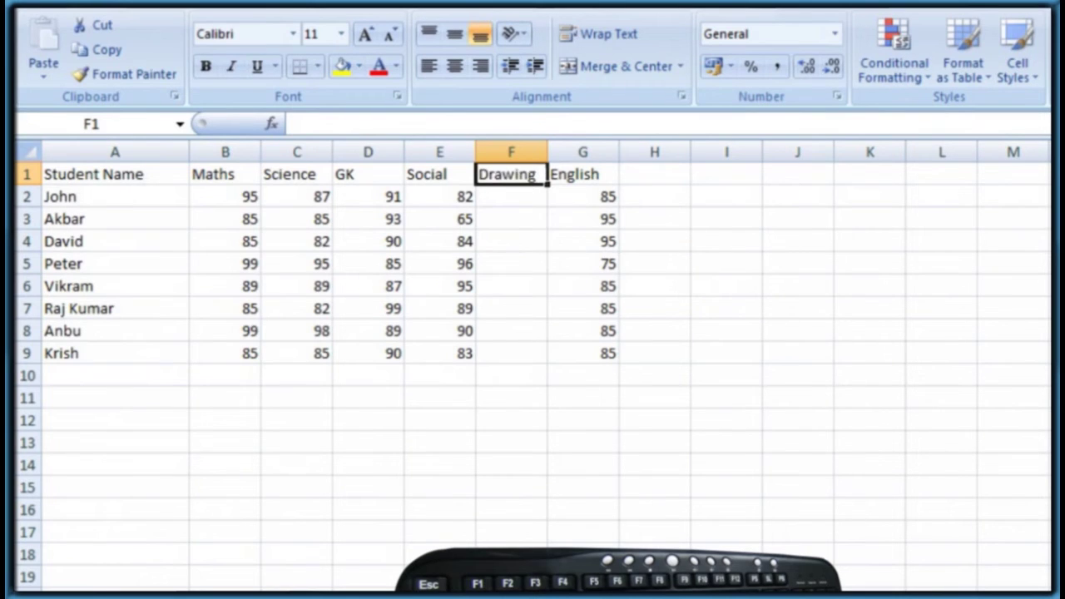
# - Enter the Drawing marks 90, 95, 92, 90, 99, 90, 89 and 99 in cells F2 to F9
pyautogui.press('Return')
pyautogui.write('90')
pyautogui.press('Return')
pyautogui.write('95')
pyautogui.press('Return')
pyautogui.write('92')
pyautogui.press('Return')
pyautogui.write('90')
pyautogui.press('Return')
pyautogui.write('99')
pyautogui.press('Return')
pyautogui.write('90')
pyautogui.press('Return')
pyautogui.write('89')
pyautogui.press('Return')
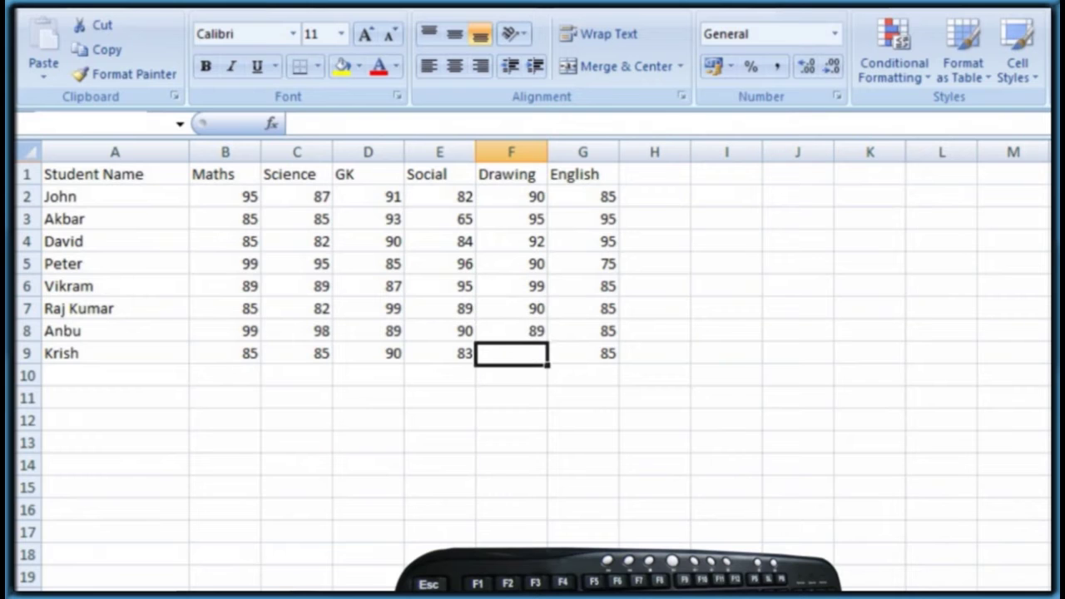
pyautogui.write('99')
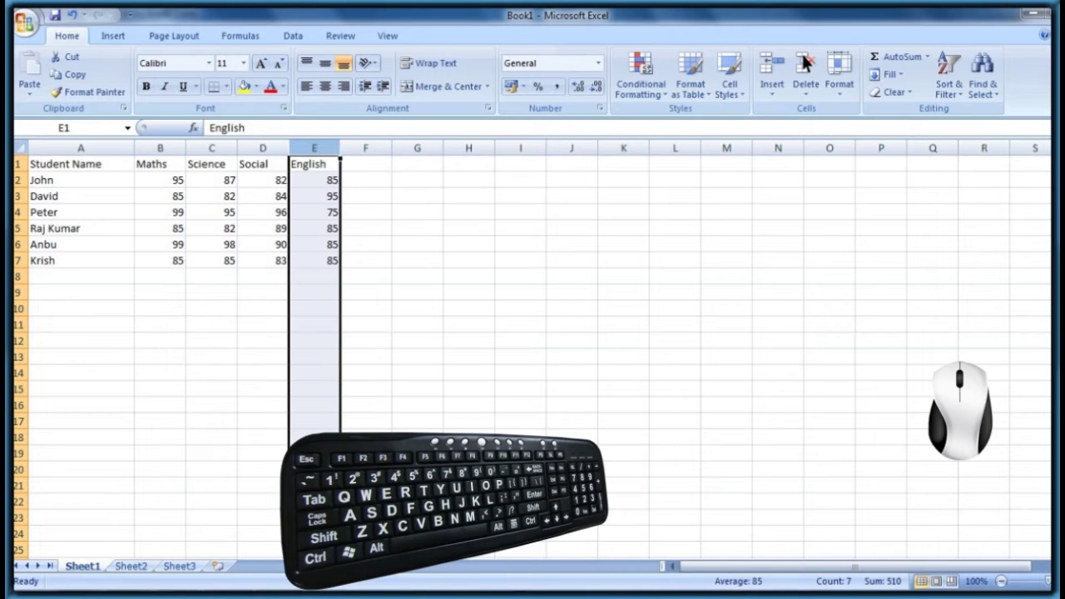
# - Undo the last four deletions, covering the Drawing and GK columns and the two added student rows
pyautogui.hotkey('ctrl', 'z')
pyautogui.hotkey('ctrl', 'z')
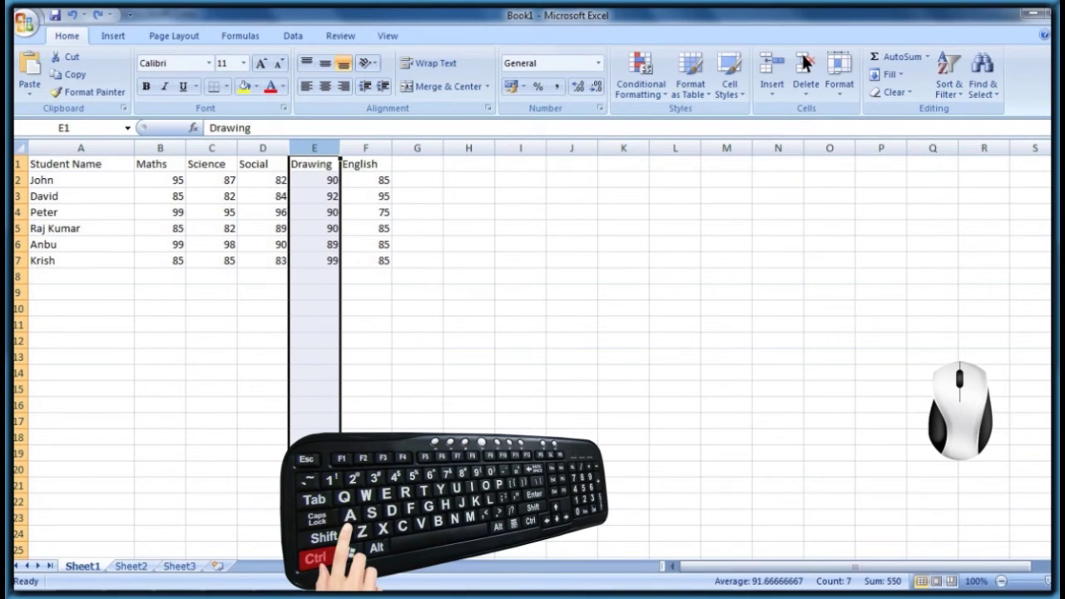
pyautogui.hotkey('ctrl', 'z')
pyautogui.hotkey('ctrl', 'z')
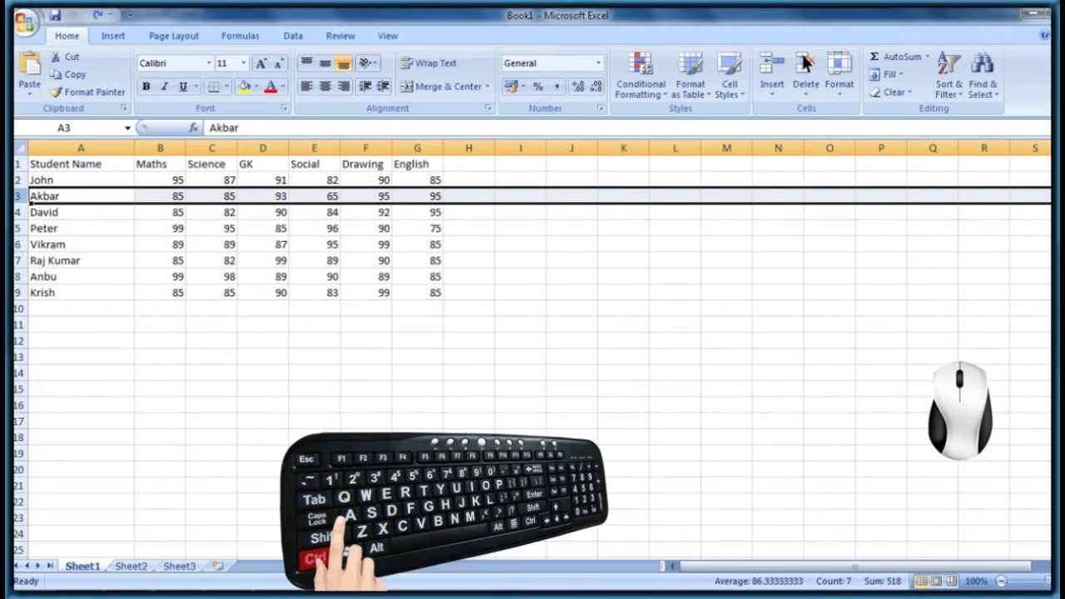
# - Redo the four deletions of the two added student rows and the GK and Drawing columns
pyautogui.hotkey('ctrl', 'y')
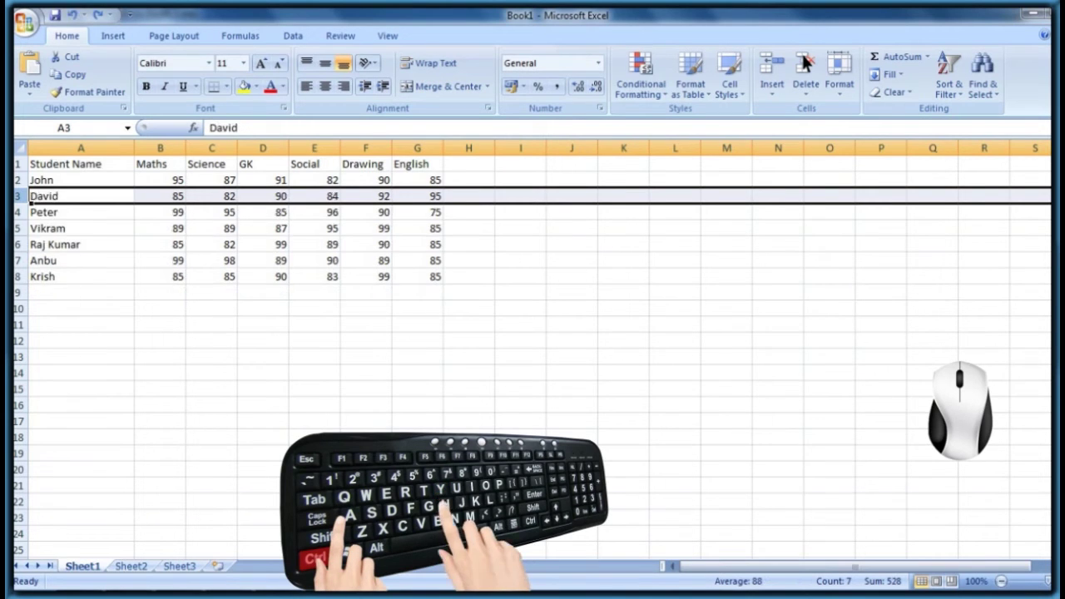
pyautogui.hotkey('ctrl', 'y')
pyautogui.hotkey('ctrl', 'y')
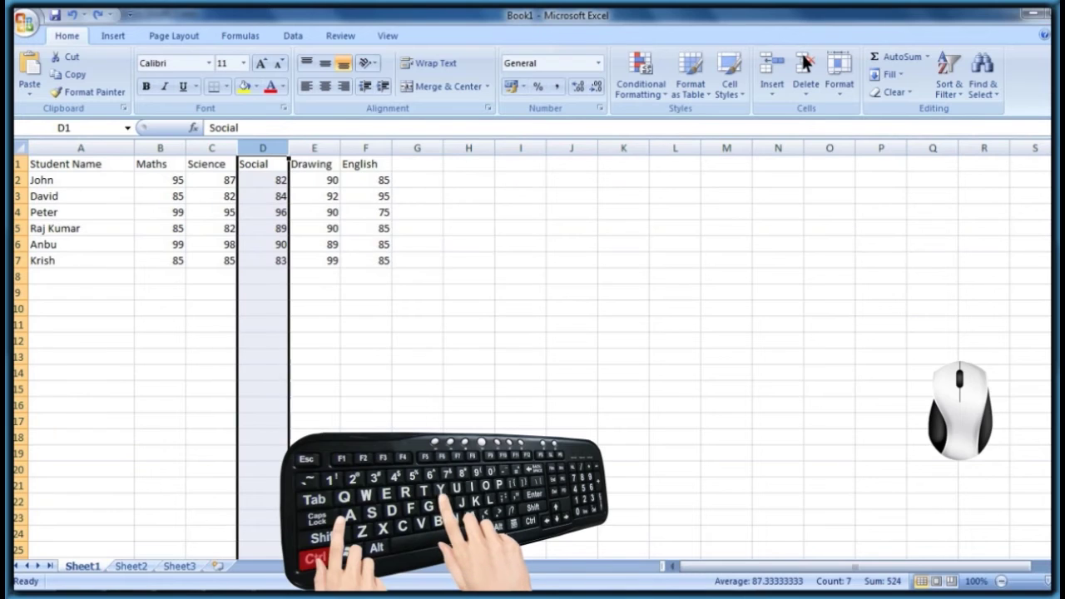
pyautogui.hotkey('ctrl', 'y')
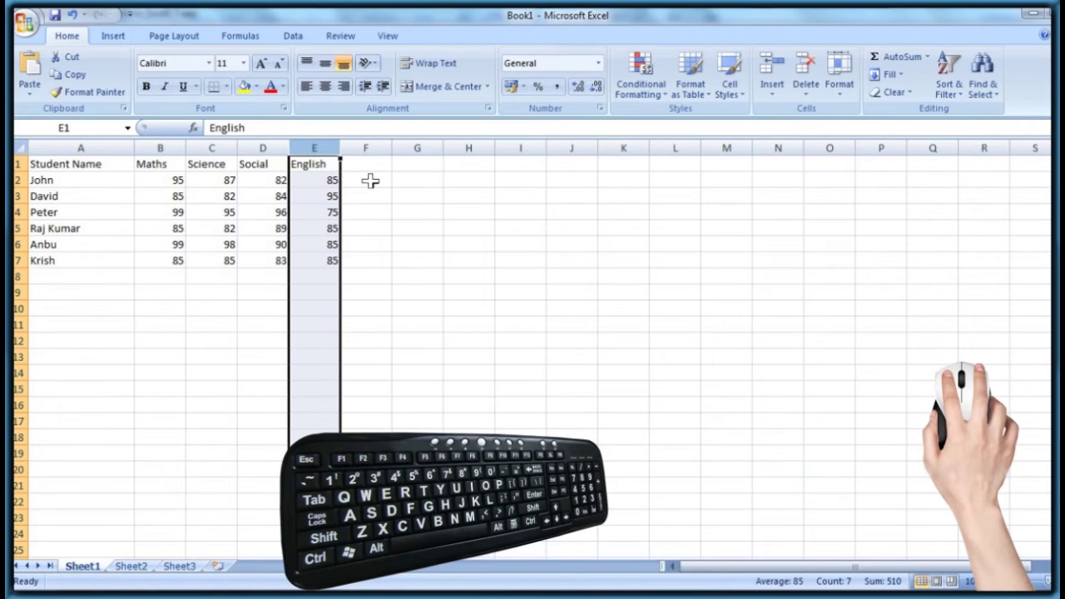
# - Insert an empty row above row 4 of the marks table
pyautogui.click(18, 212)
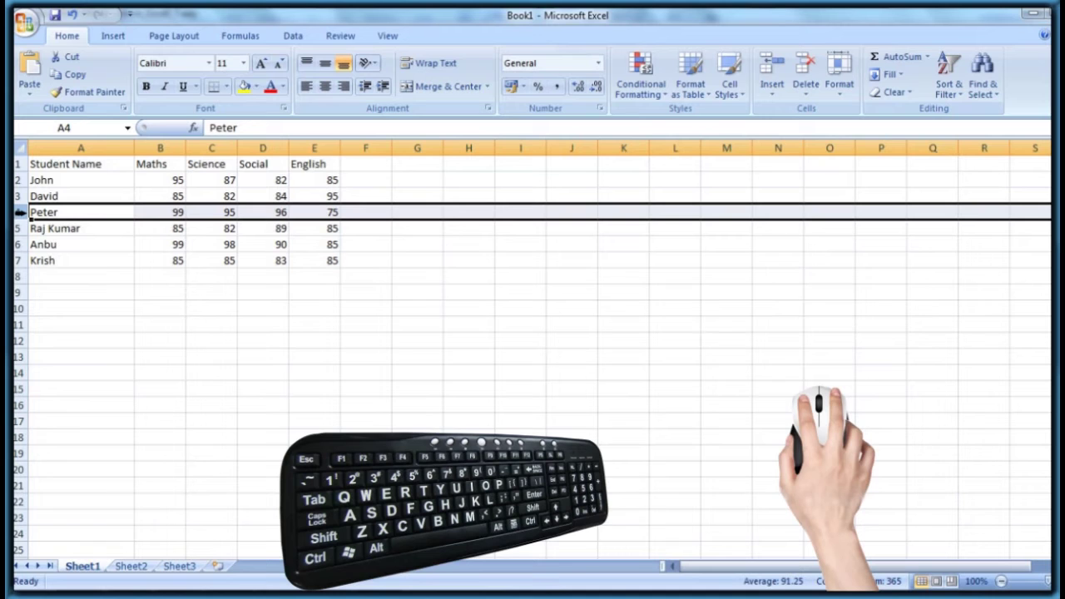
pyautogui.rightClick(19, 212)
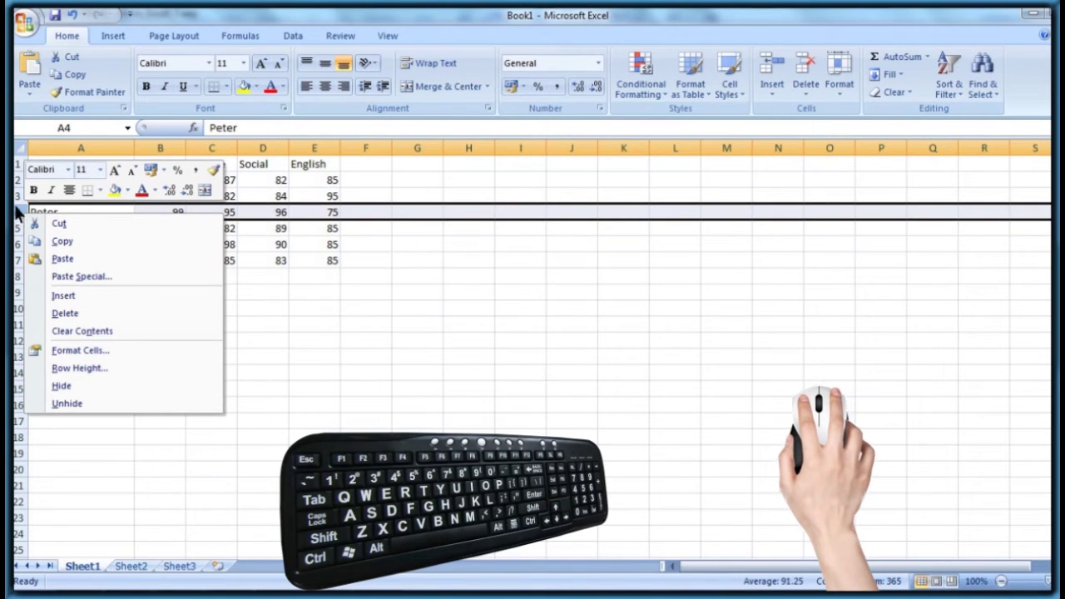
pyautogui.click(63, 295)
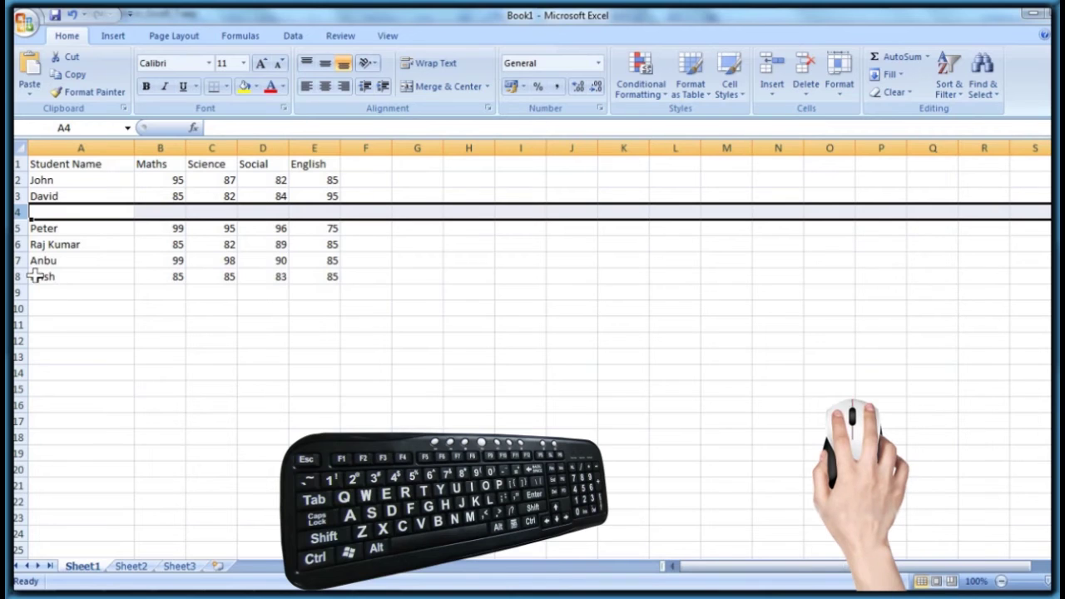
# - Copy the last student's row, row 8, and paste it into the empty row 4
pyautogui.click(33, 277)
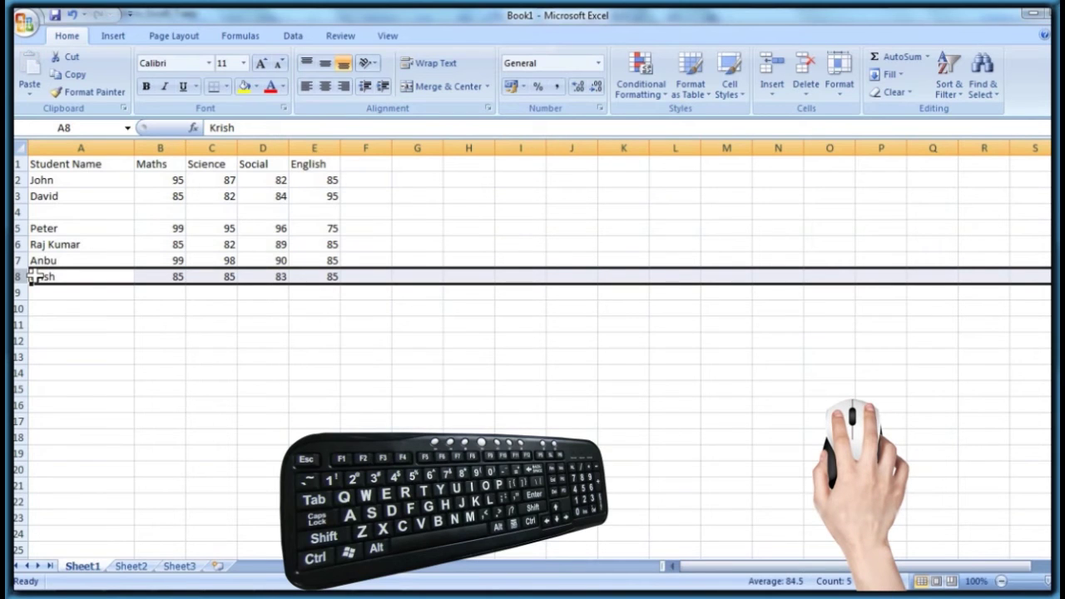
pyautogui.rightClick(33, 277)
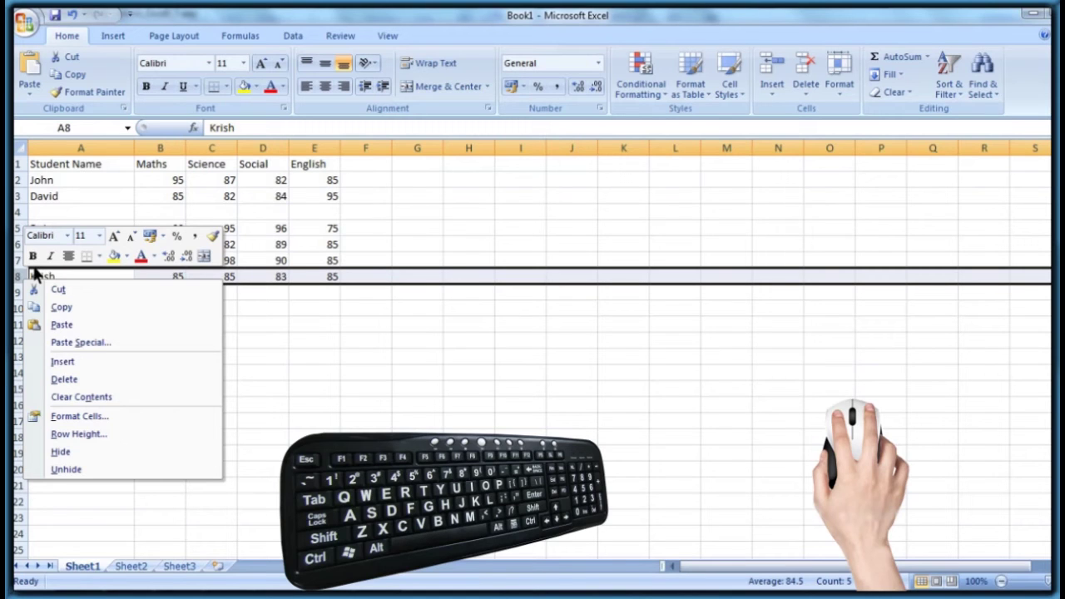
pyautogui.click(60, 307)
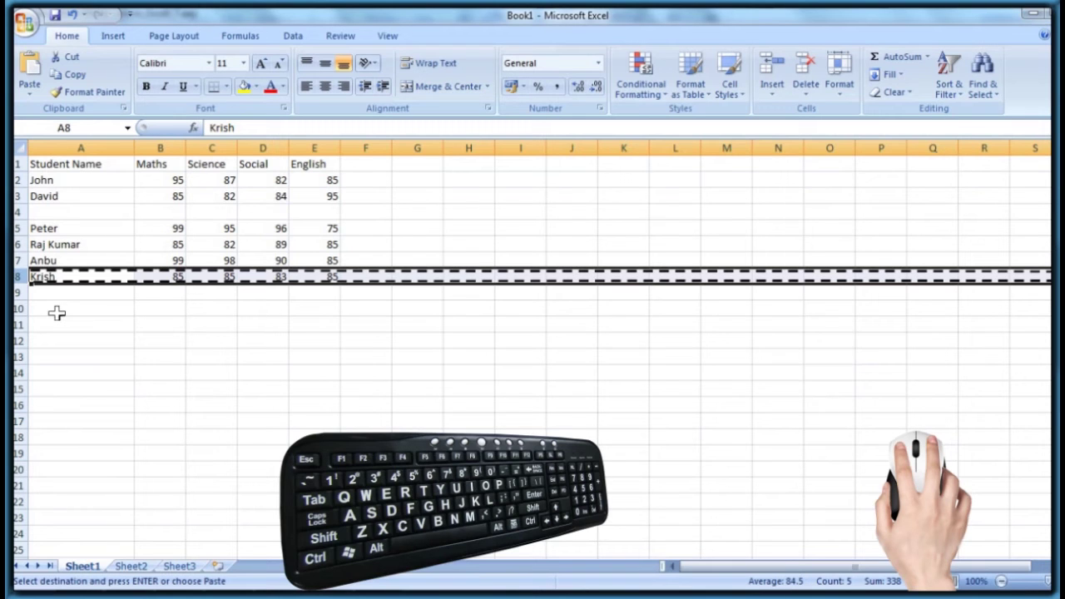
pyautogui.click(18, 212)
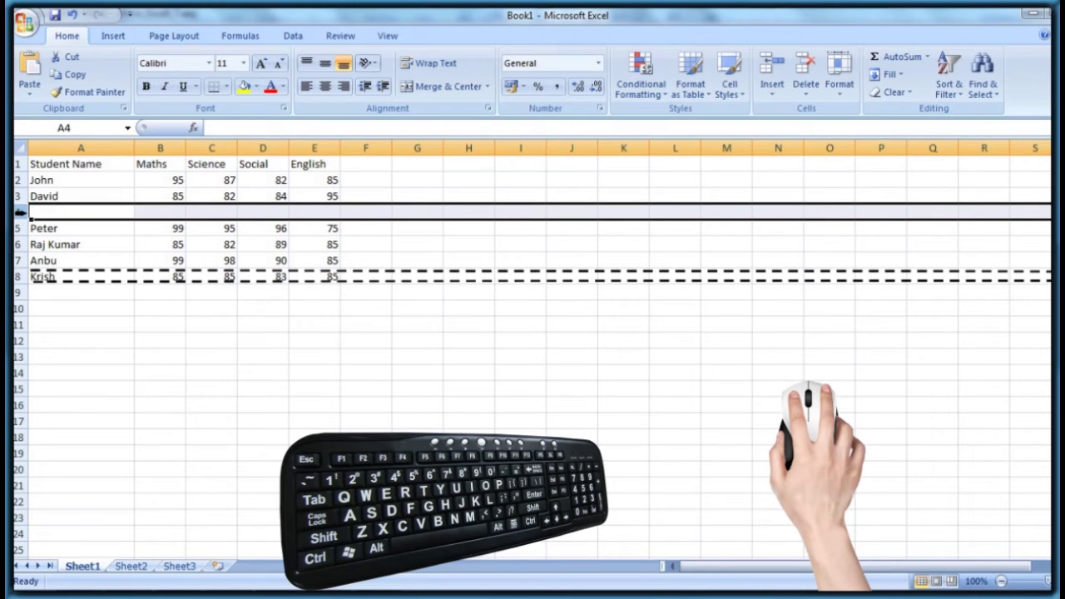
pyautogui.rightClick(20, 211)
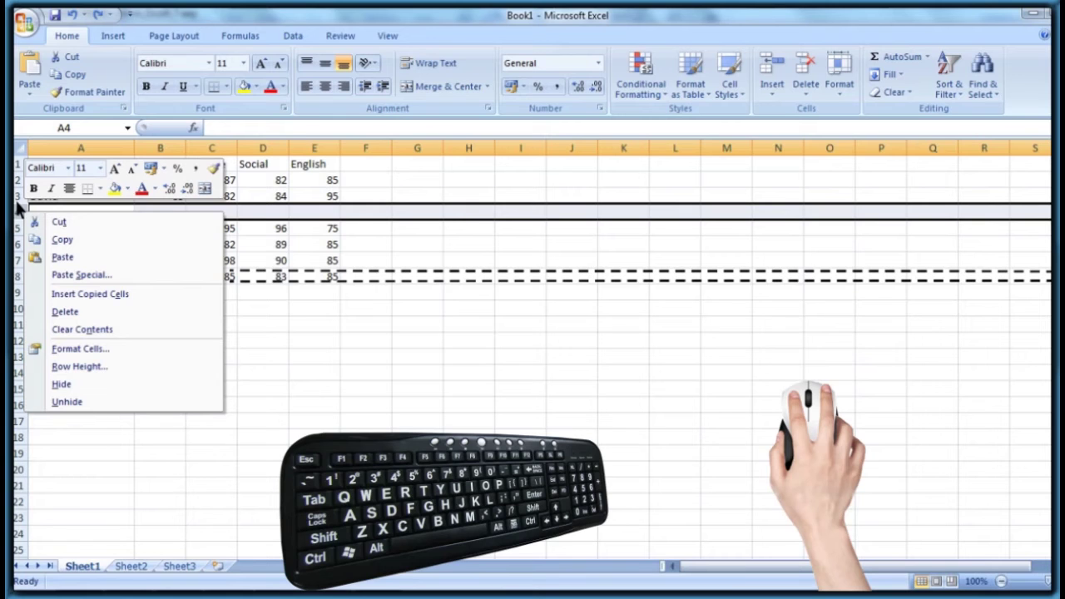
pyautogui.click(60, 257)
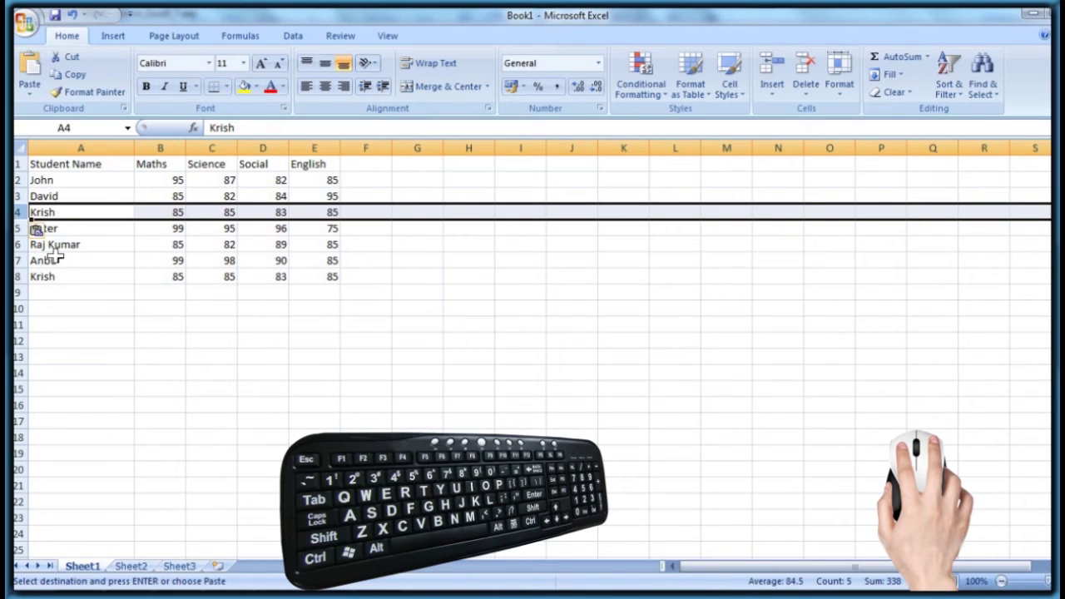
# - Replace the student name in cell A4 with a different student's name
pyautogui.click(41, 213)
pyautogui.press('Delete')
pyautogui.write('Vikarm')
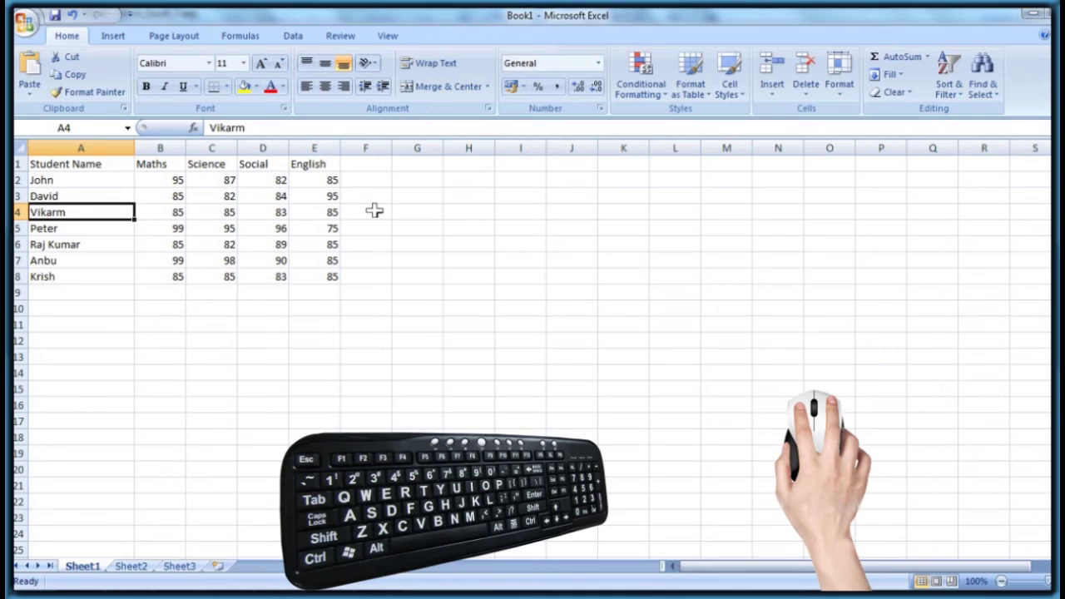
# - Copy the English marks column E and paste it into the empty column F
pyautogui.click(313, 147)
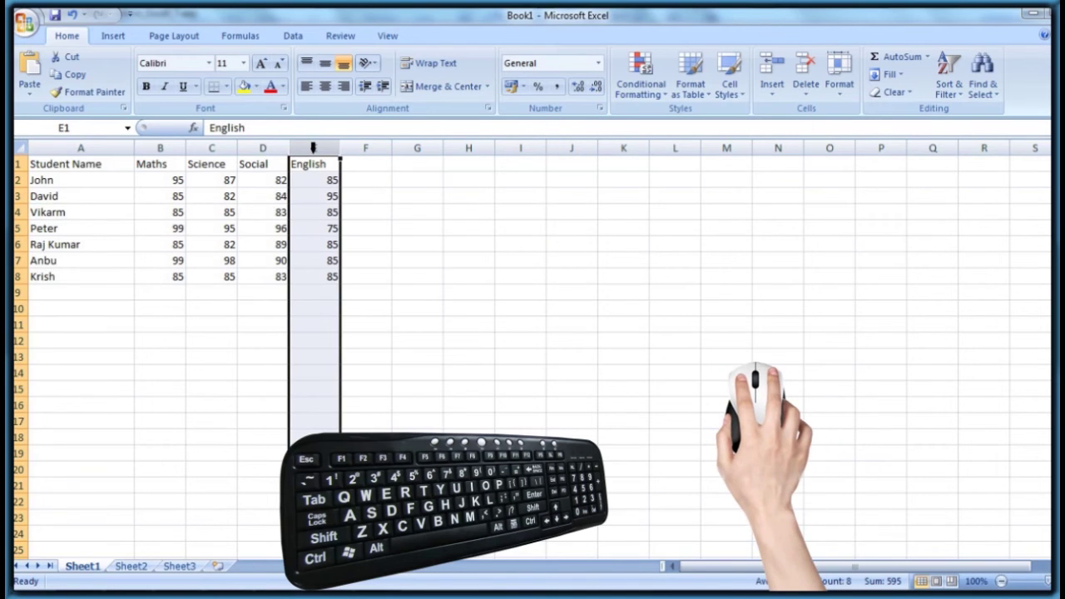
pyautogui.rightClick(313, 148)
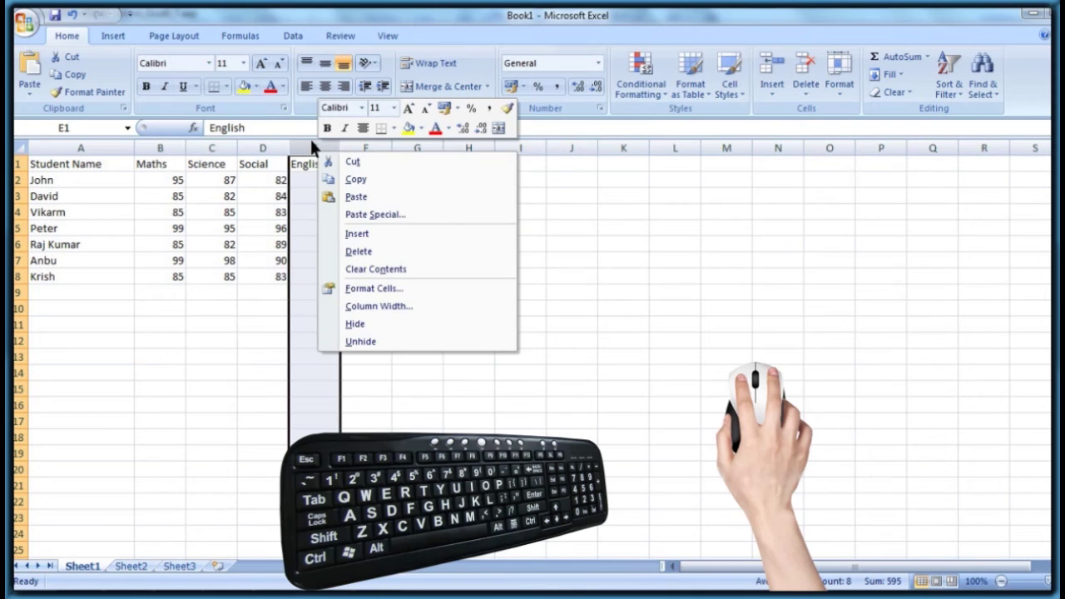
pyautogui.click(356, 179)
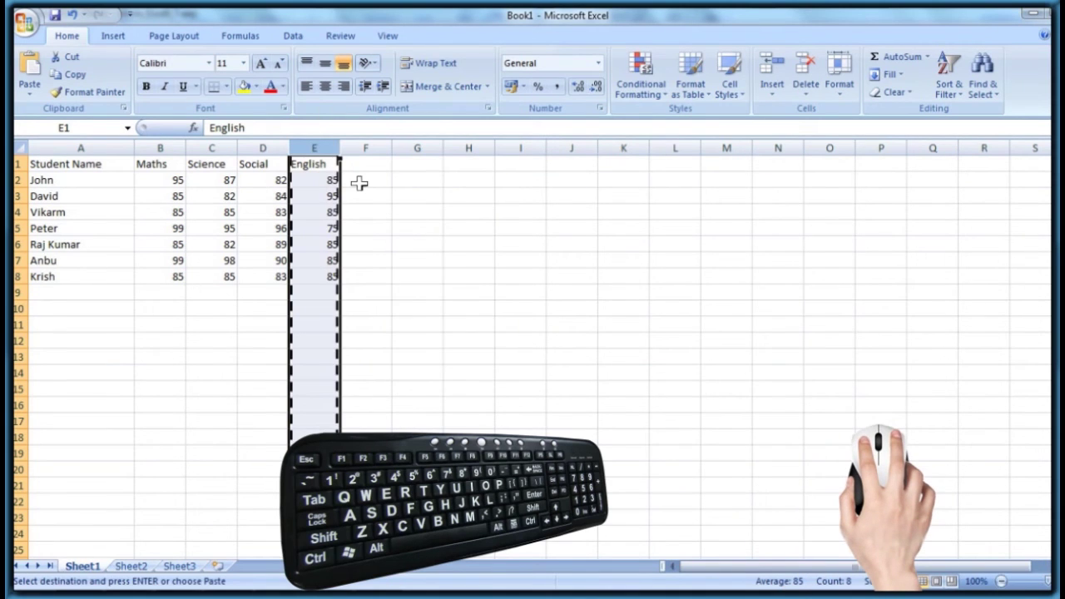
pyautogui.click(363, 147)
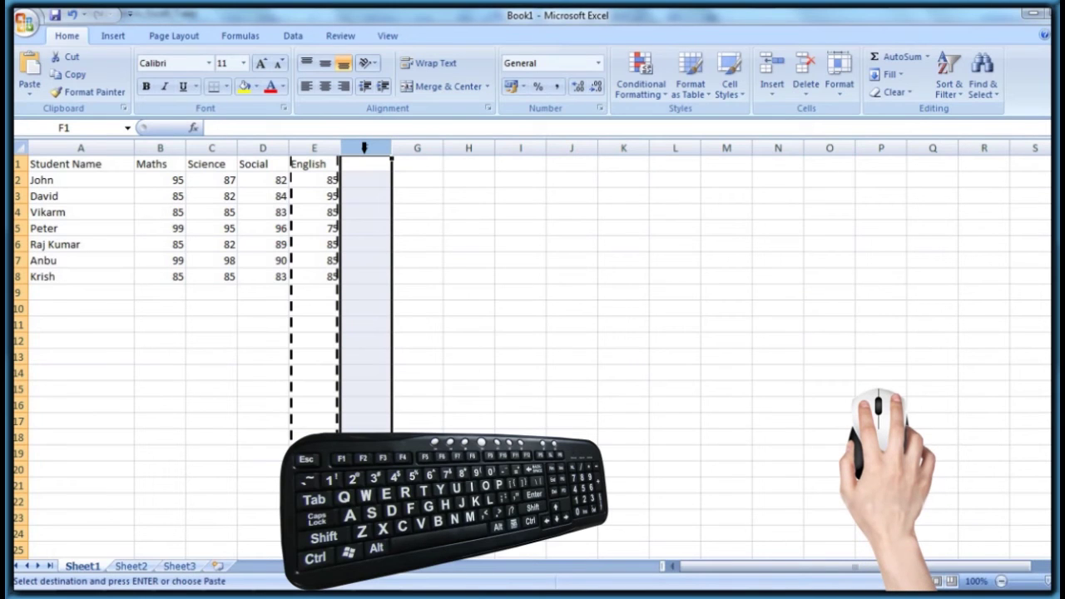
pyautogui.rightClick(364, 147)
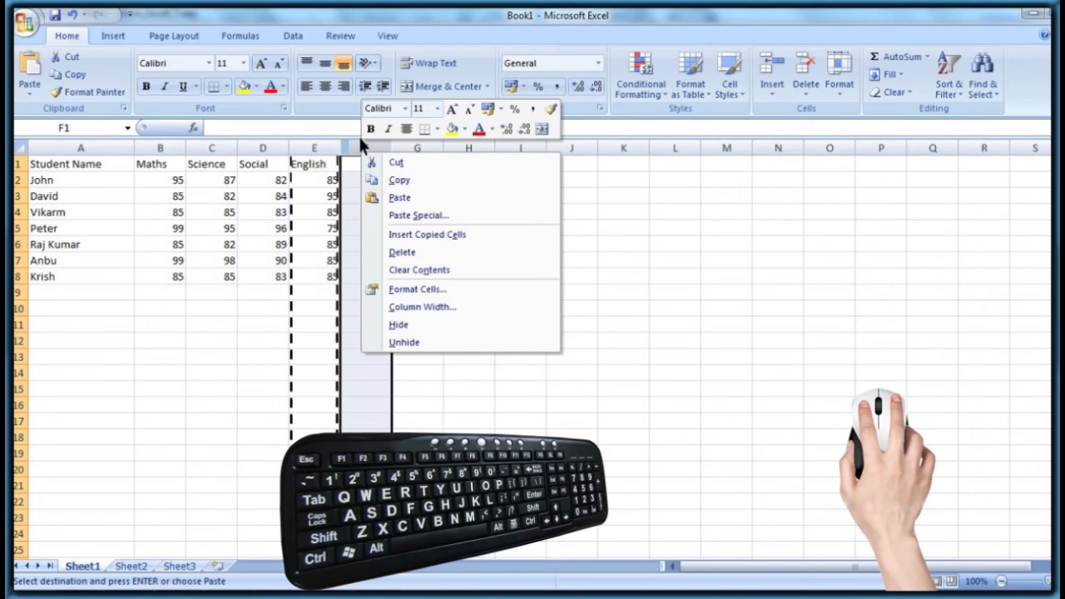
pyautogui.click(398, 198)
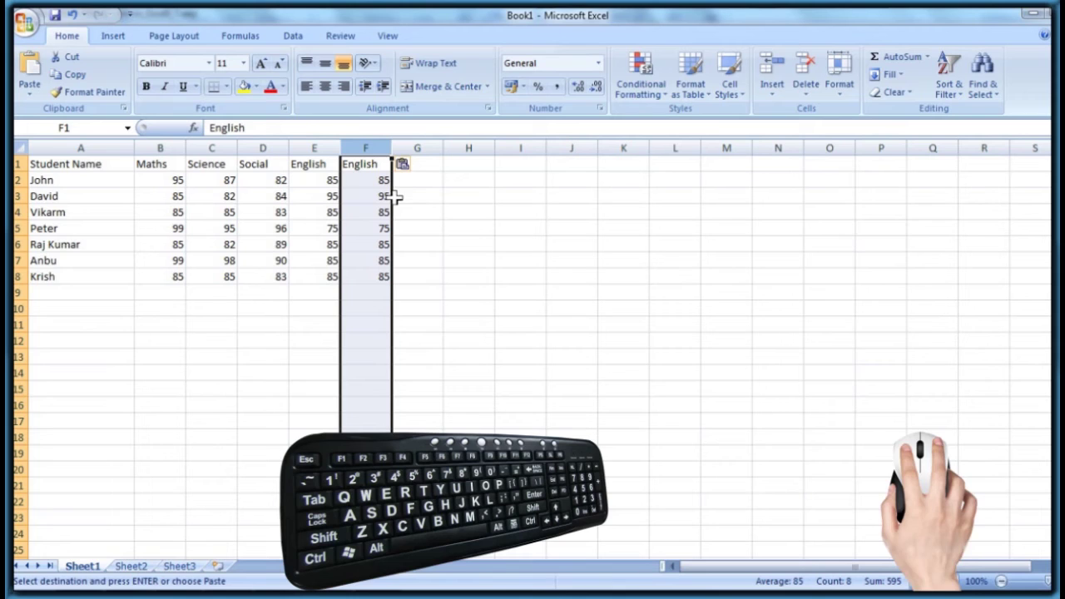
# - Replace the pasted heading in cell F1 with "Drawing"
pyautogui.click(364, 165)
pyautogui.press('Delete')
pyautogui.write('Drawing')
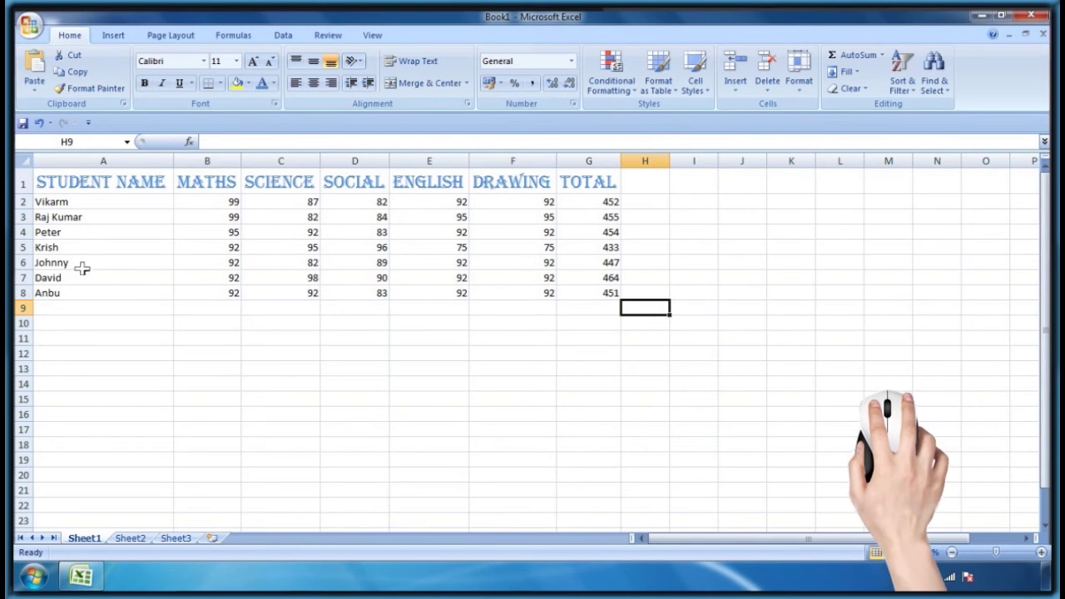
# - Hide rows 3 and 4 of the formatted student marks table
pyautogui.click(23, 220)
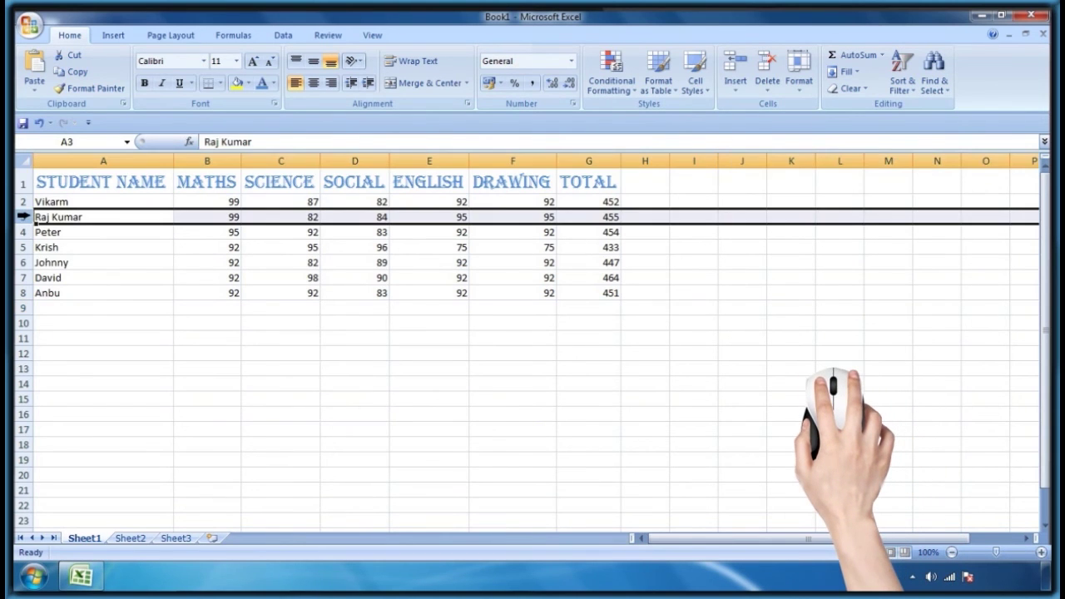
pyautogui.moveTo(23, 224); pyautogui.dragTo(23, 232)
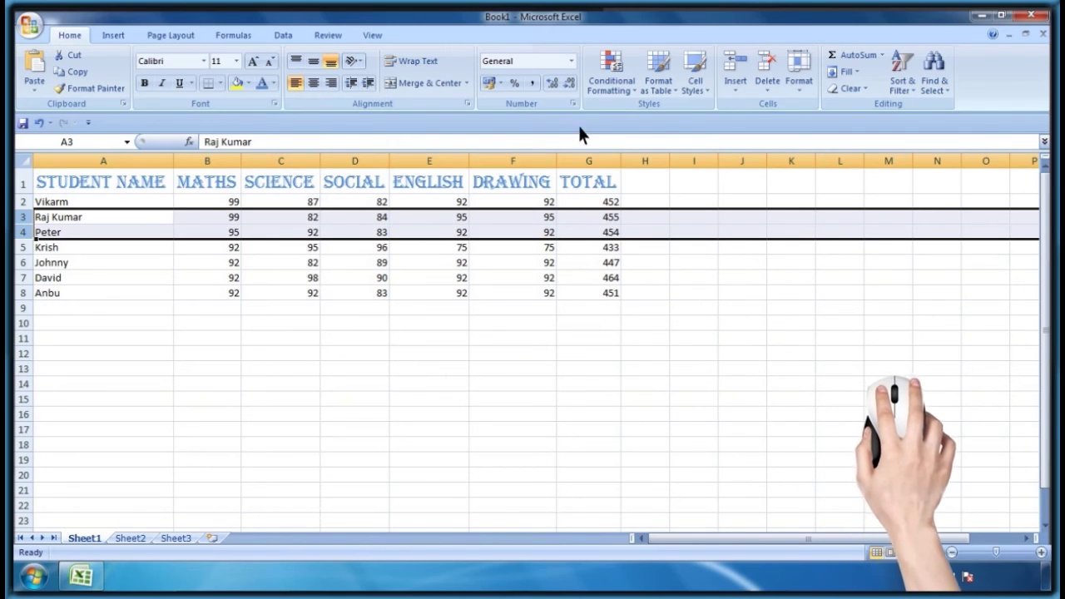
pyautogui.click(799, 86)
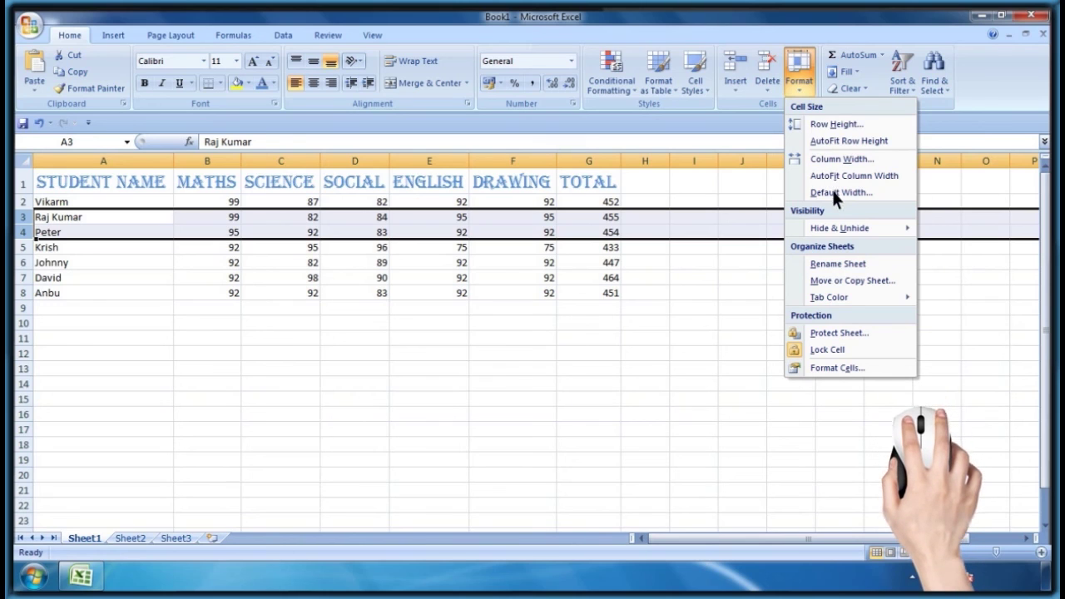
pyautogui.moveTo(844, 229)
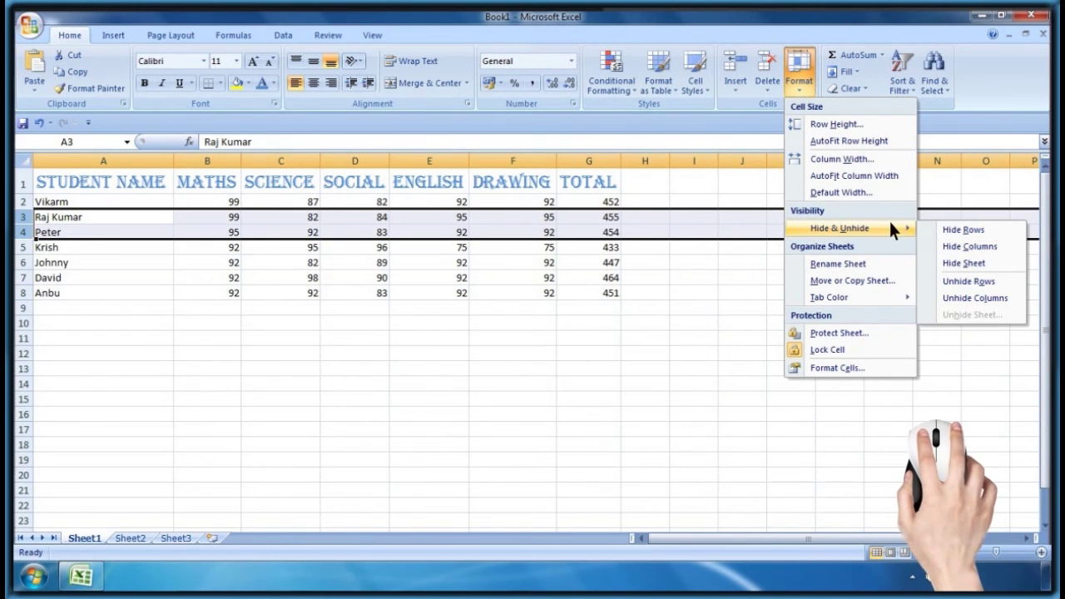
pyautogui.click(964, 233)
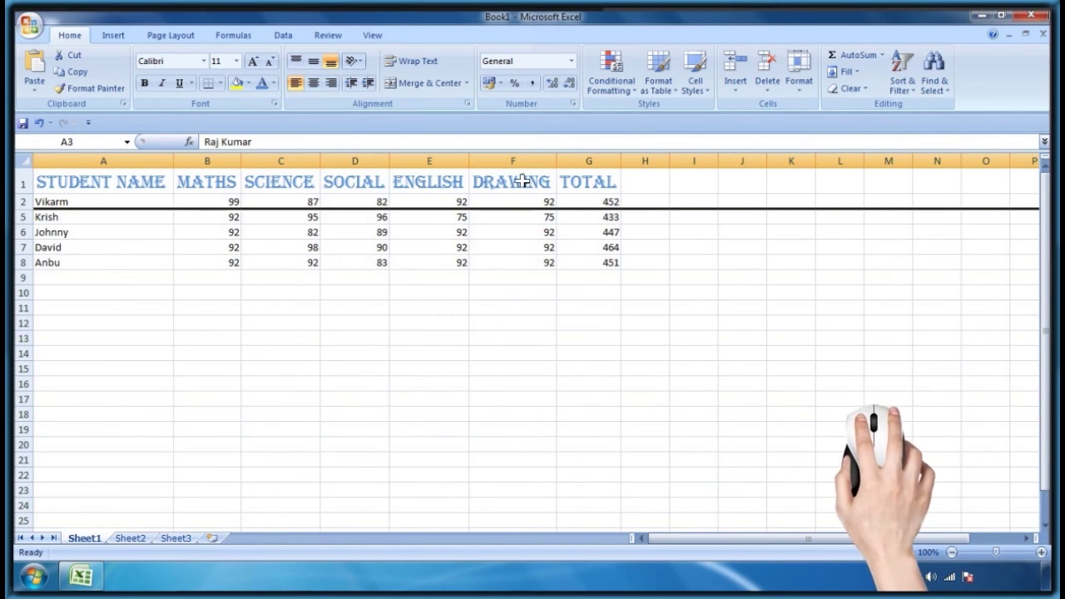
# - Hide the Social marks column, column D
pyautogui.click(354, 161)
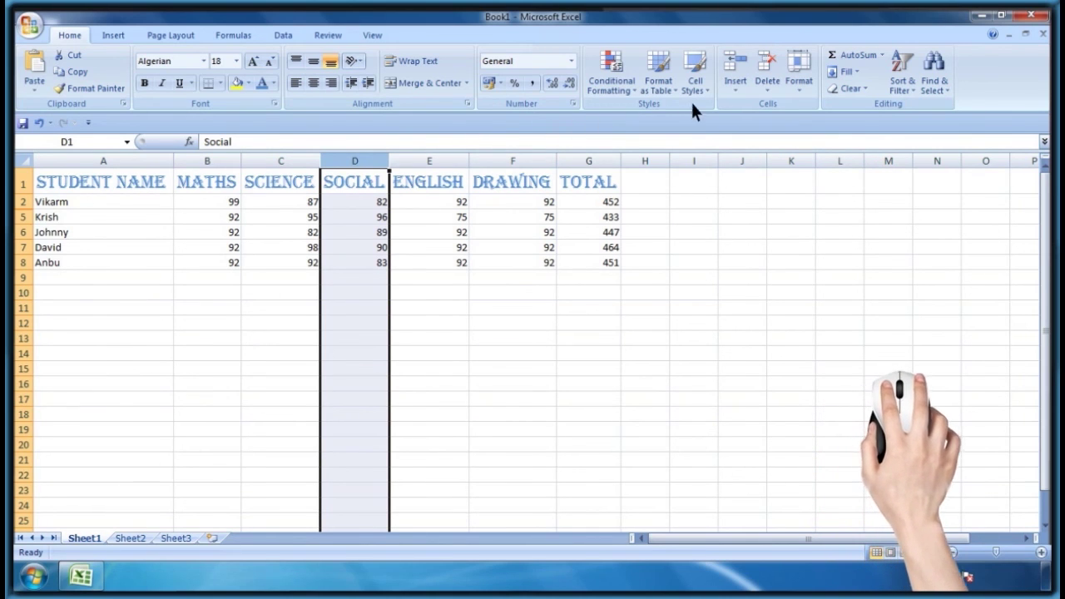
pyautogui.click(797, 84)
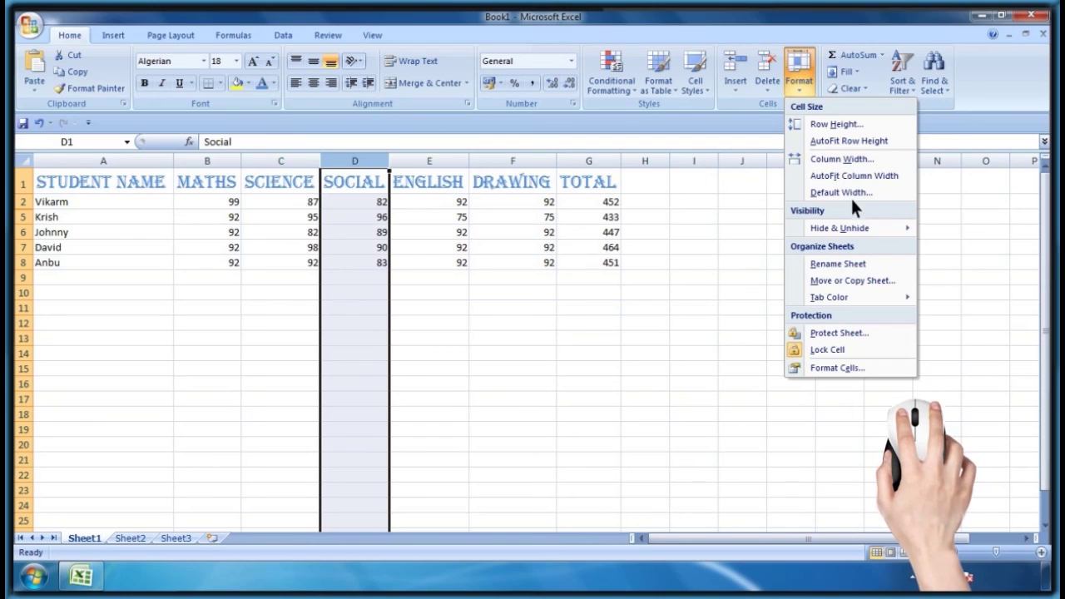
pyautogui.moveTo(863, 223)
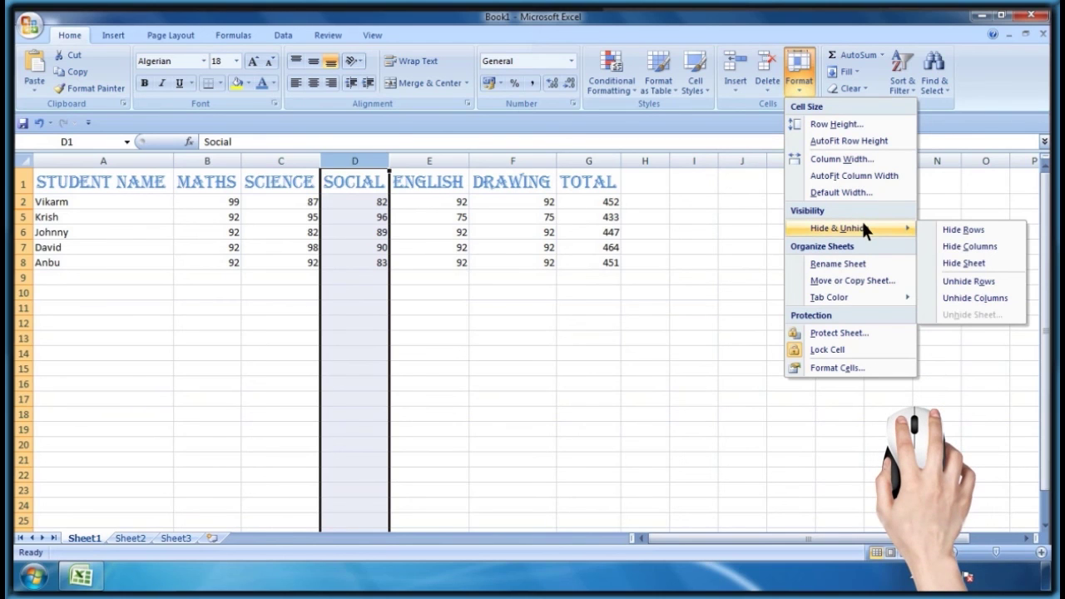
pyautogui.click(967, 246)
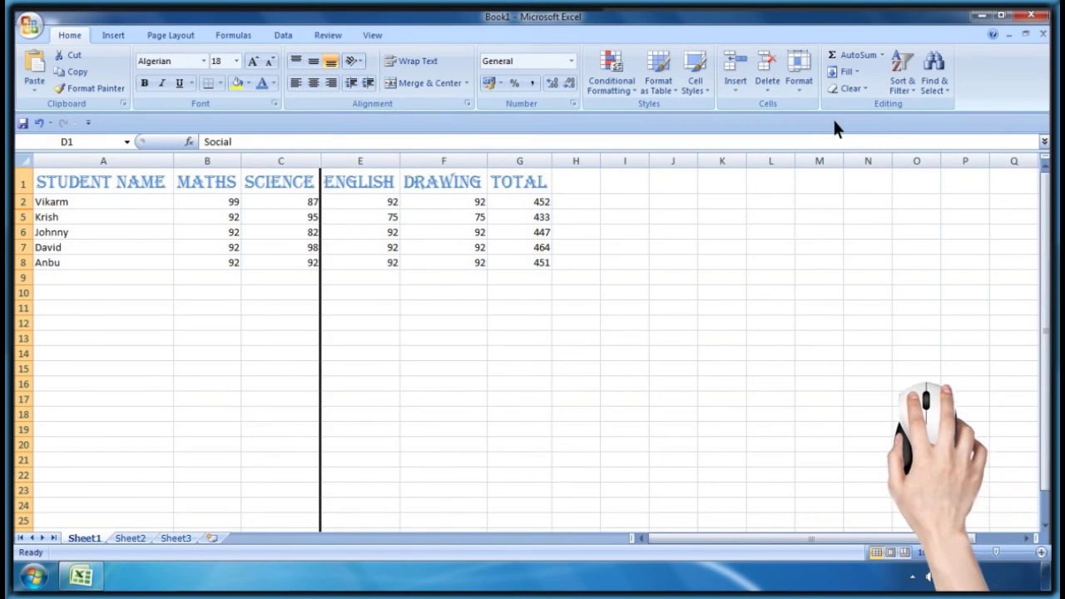
# - Unhide the hidden Social column between the Science and English columns
pyautogui.click(797, 86)
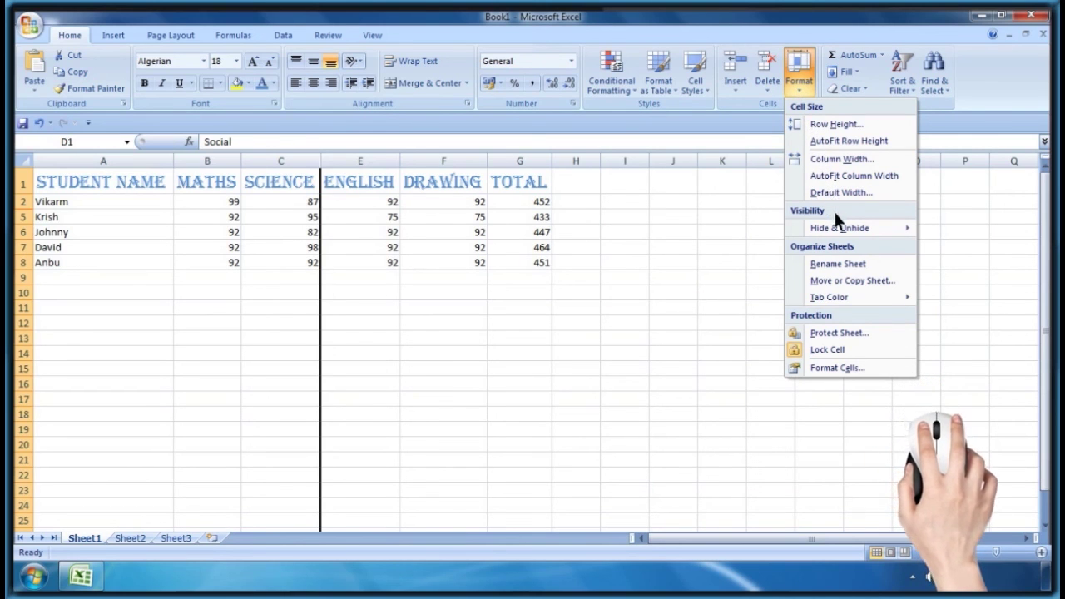
pyautogui.moveTo(838, 225)
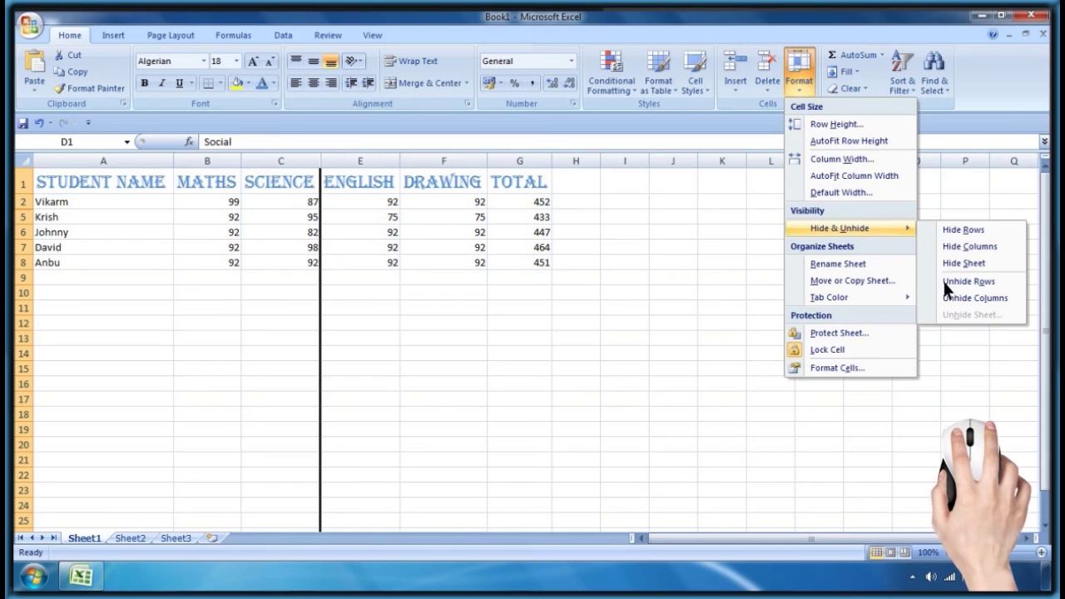
pyautogui.click(971, 296)
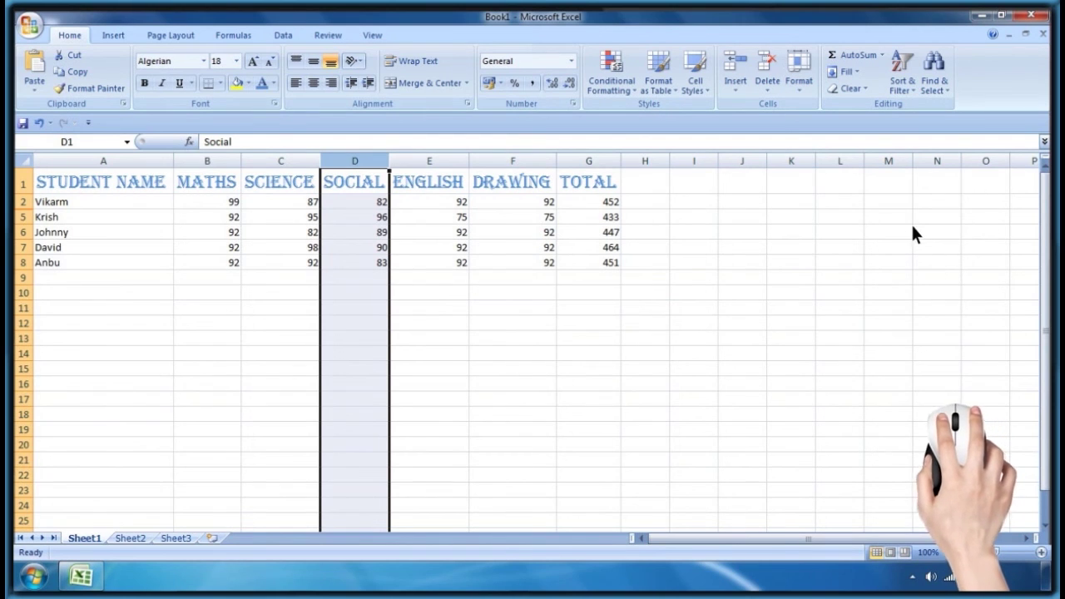
# - Unhide the two hidden student rows, rows 3 and 4
pyautogui.click(799, 90)
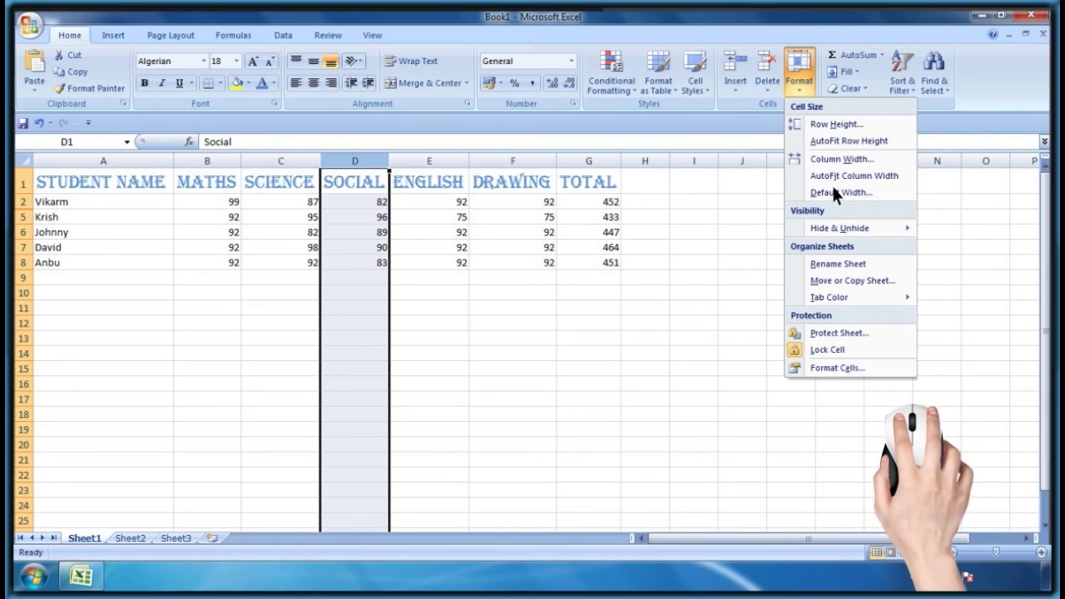
pyautogui.moveTo(845, 228)
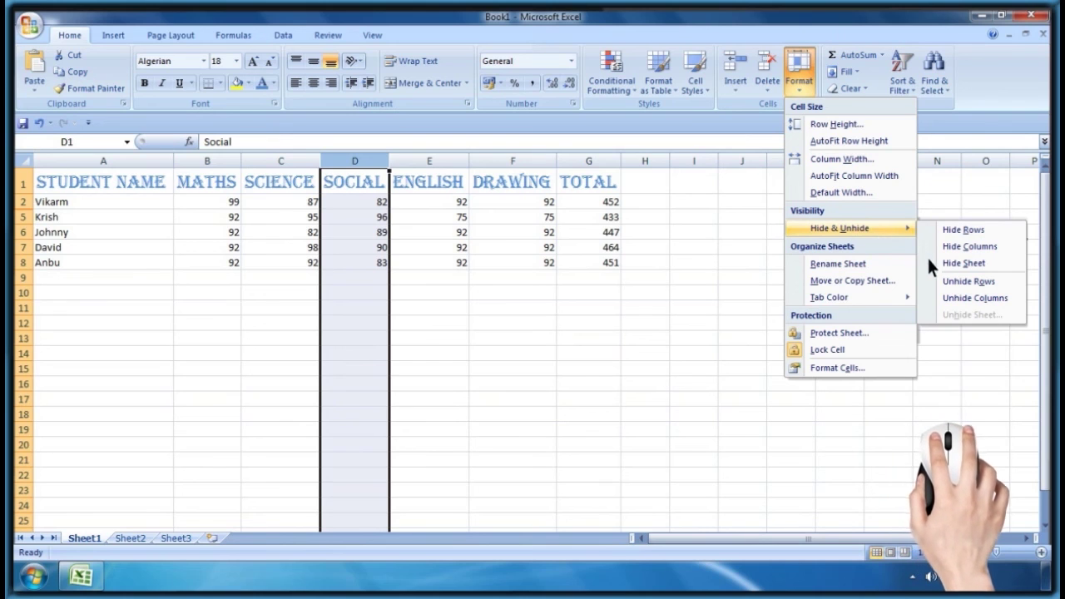
pyautogui.click(969, 281)
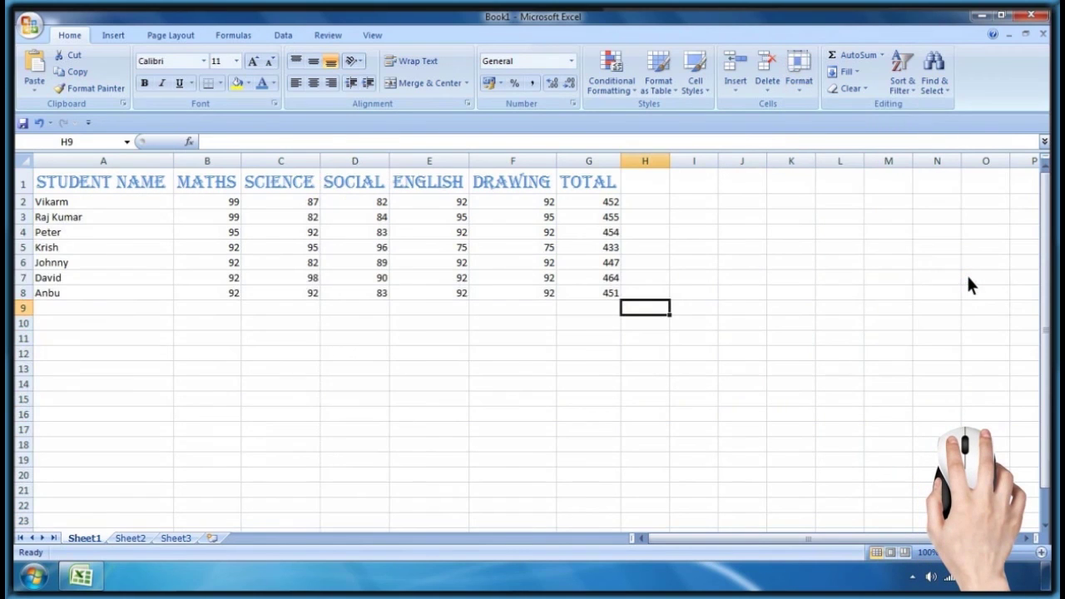